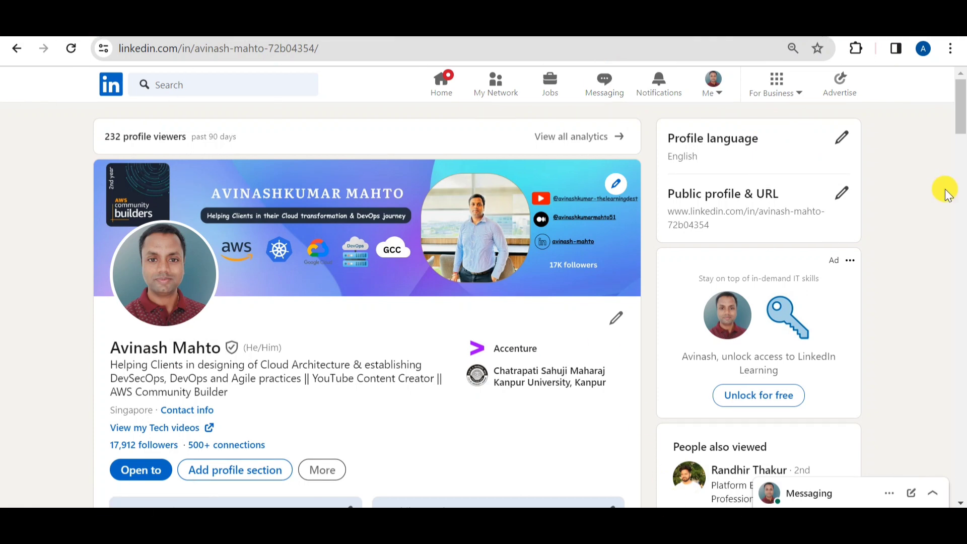
Return to the AWS console home and open the Notebook instances page of Amazon SageMaker
key(alt+Left)
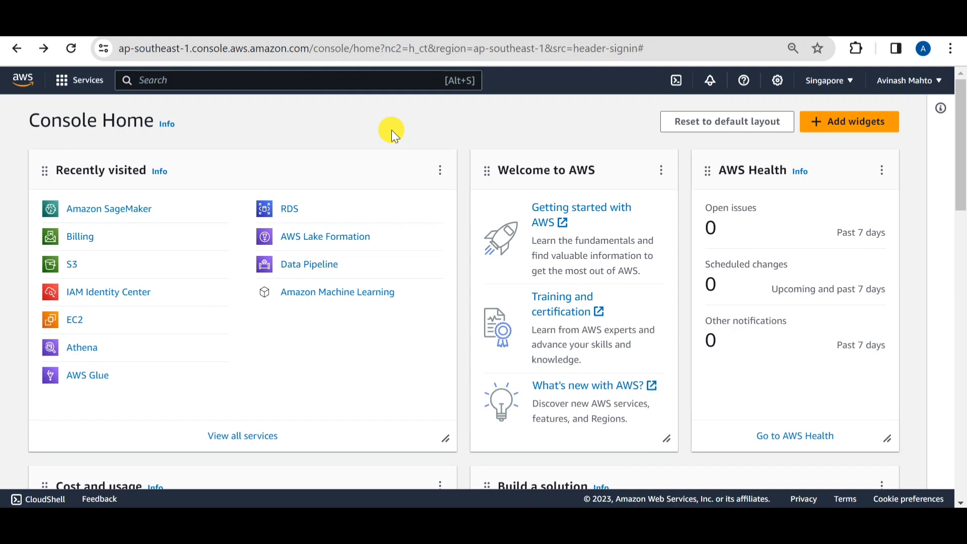
click(123, 217)
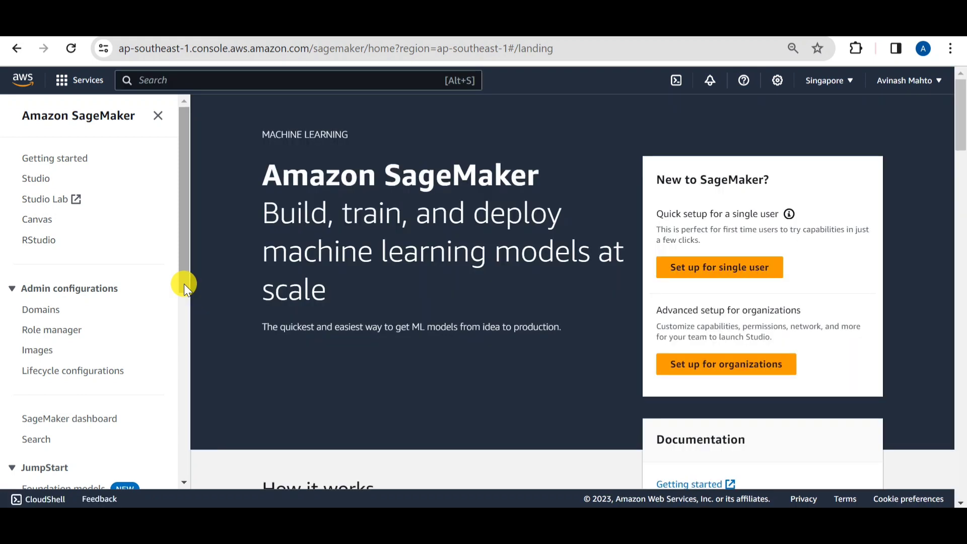
drag(183, 283, 180, 401)
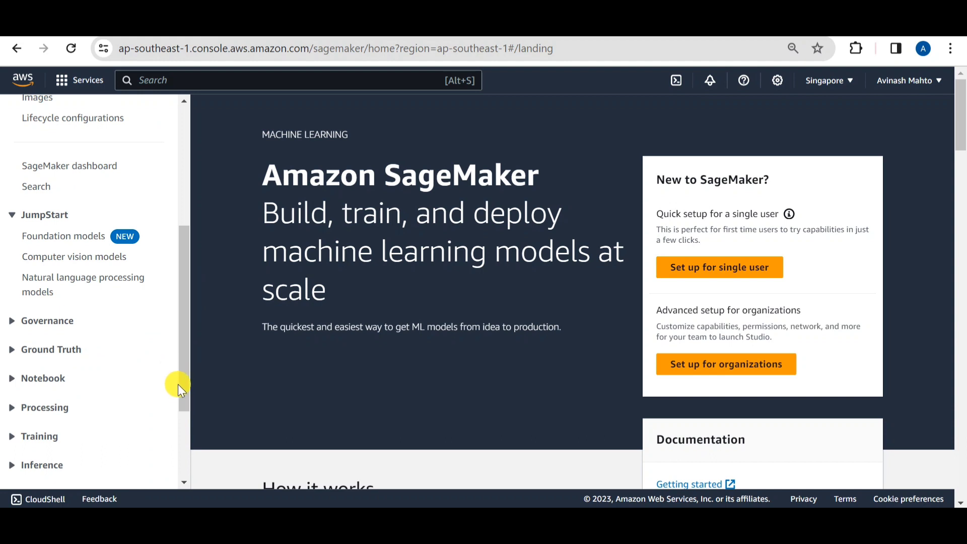
drag(186, 361, 185, 392)
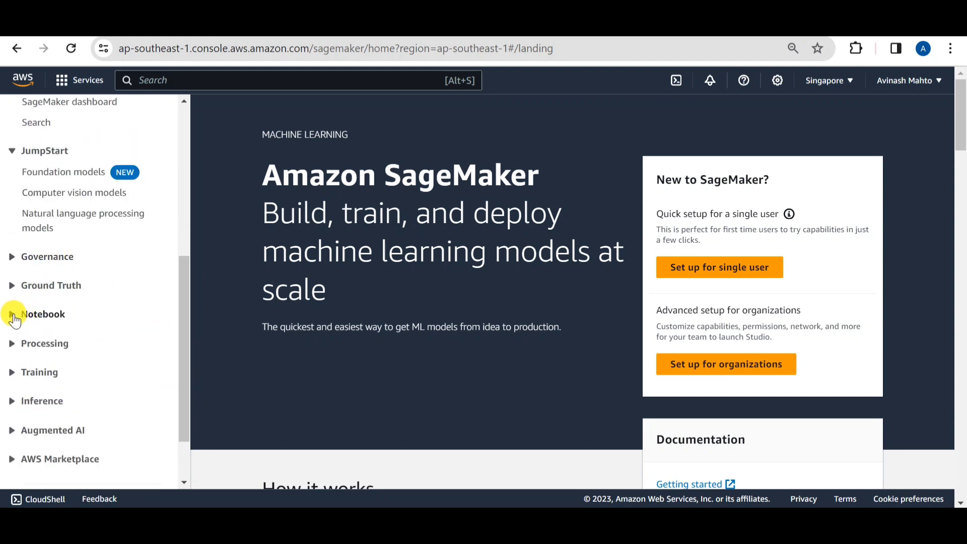
click(12, 315)
click(83, 338)
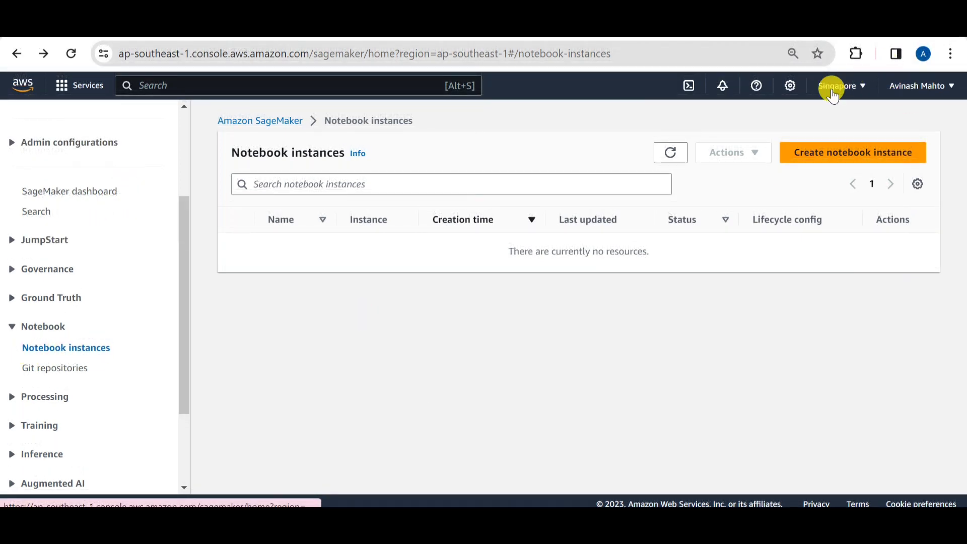
Start creating a notebook instance and name it sagemaker-notebook
click(853, 159)
click(276, 287)
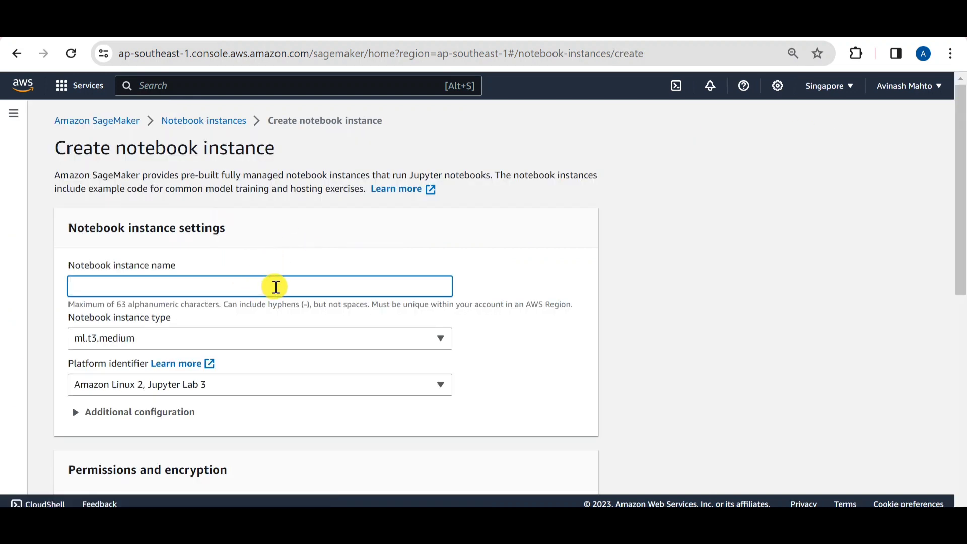
text(sagemaker-notebook)
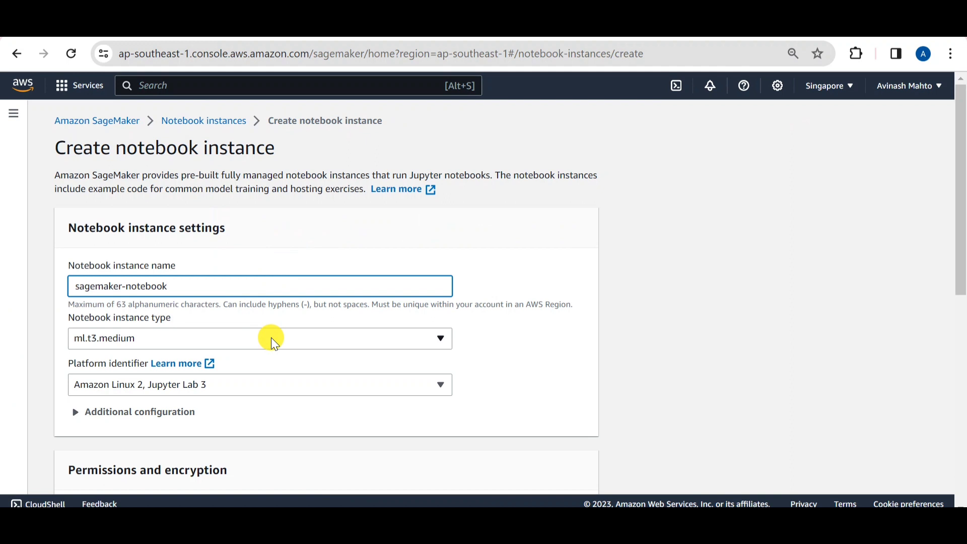
Set the notebook instance type to ml.t2.medium and the platform identifier to Amazon Linux 2, Jupyter Lab 1
click(352, 342)
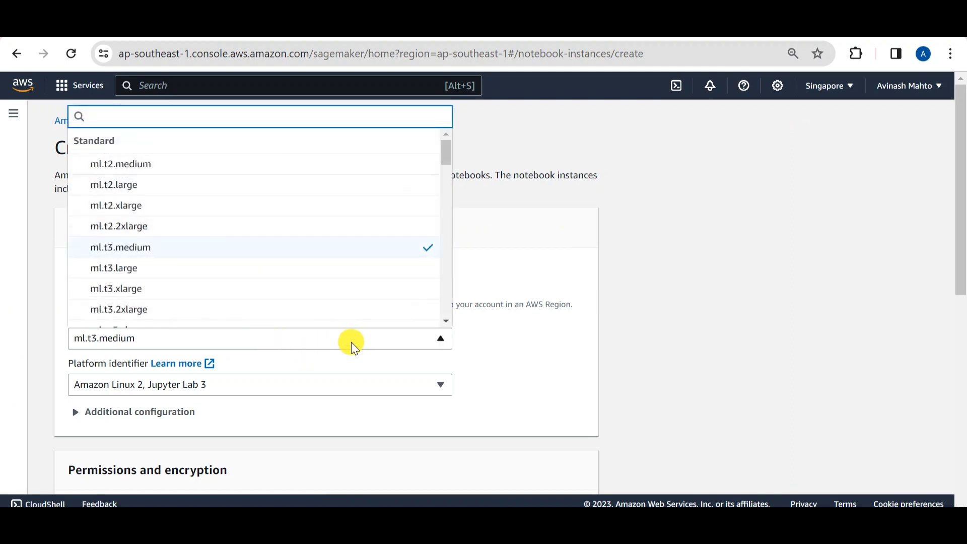
click(135, 169)
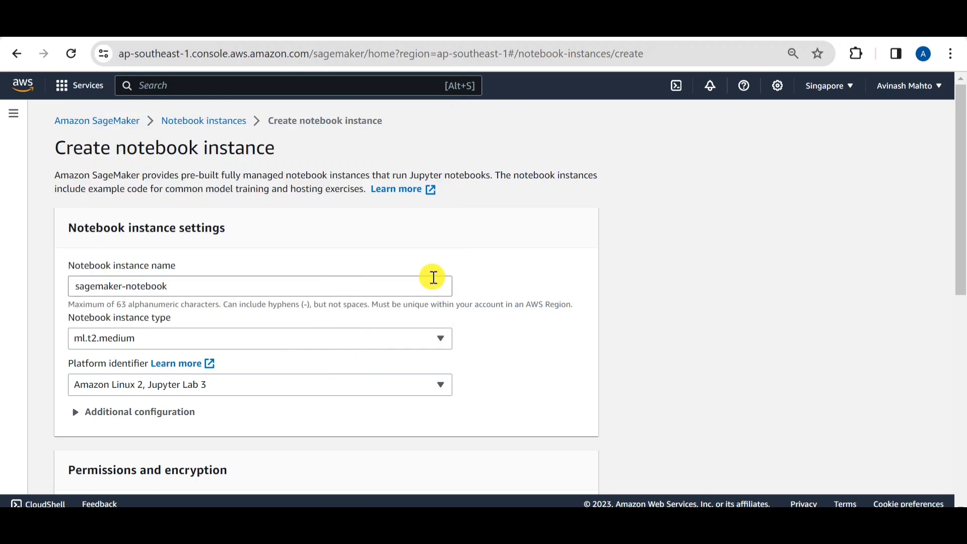
scroll(432, 277, down, 3)
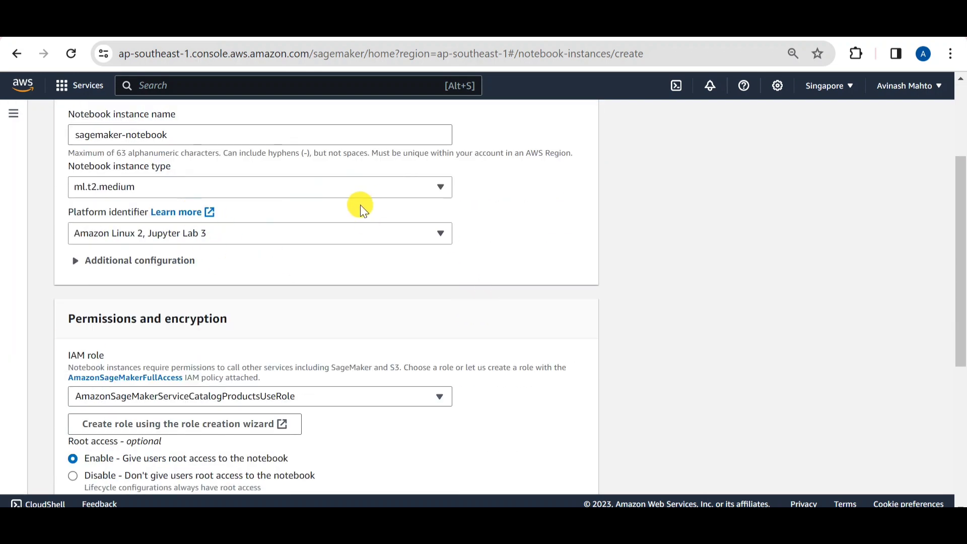
click(337, 231)
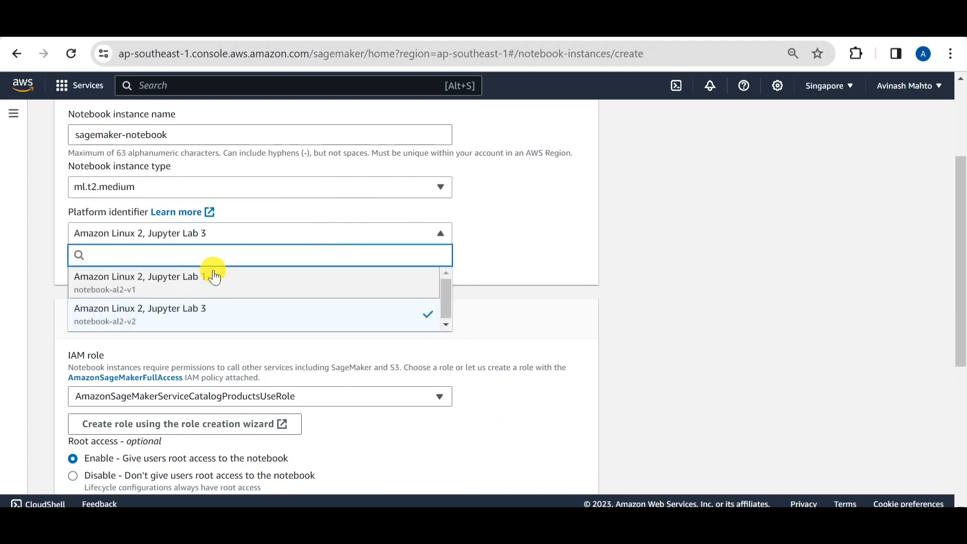
click(199, 276)
In the optional network settings, select the default VPC (172.31.0.0/16) for the notebook instance
scroll(452, 272, down, 5)
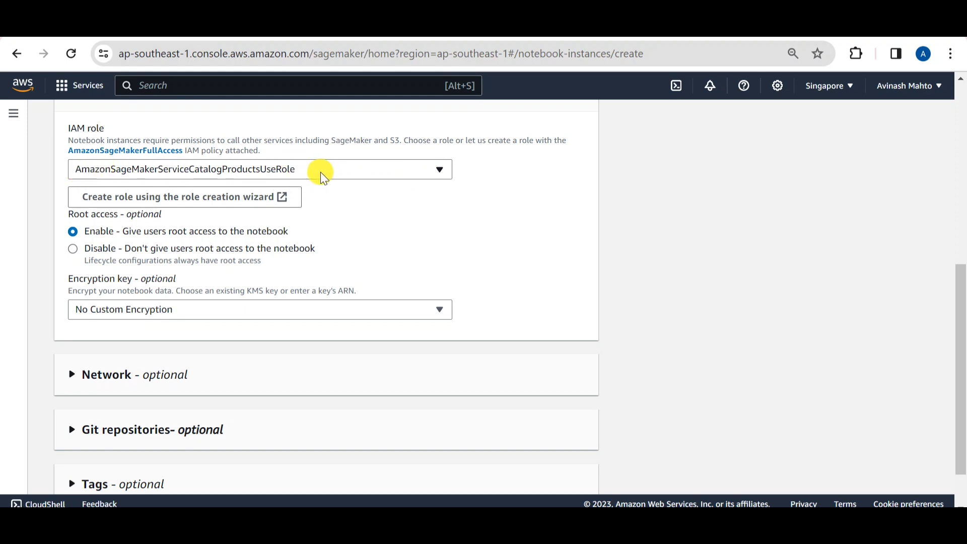
scroll(468, 257, down, 1)
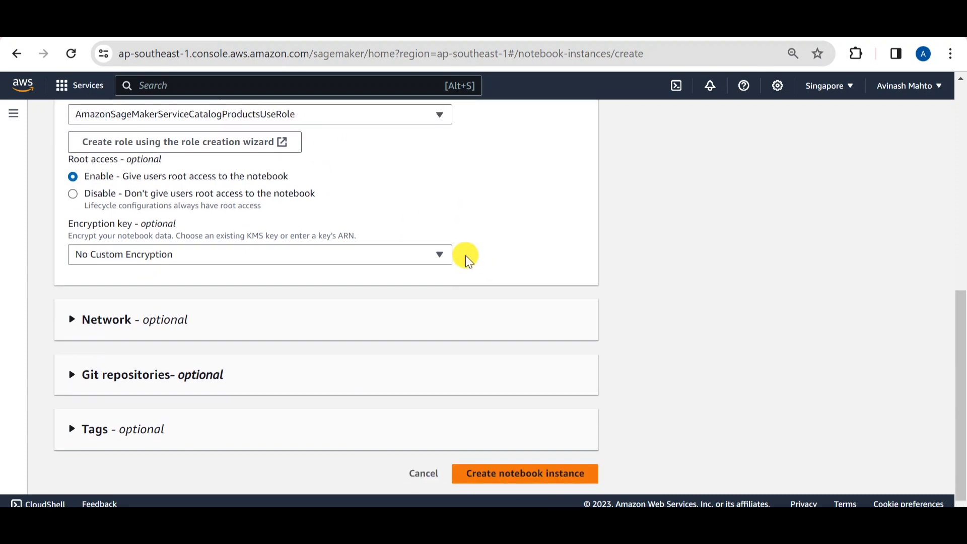
click(71, 316)
scroll(349, 264, down, 2)
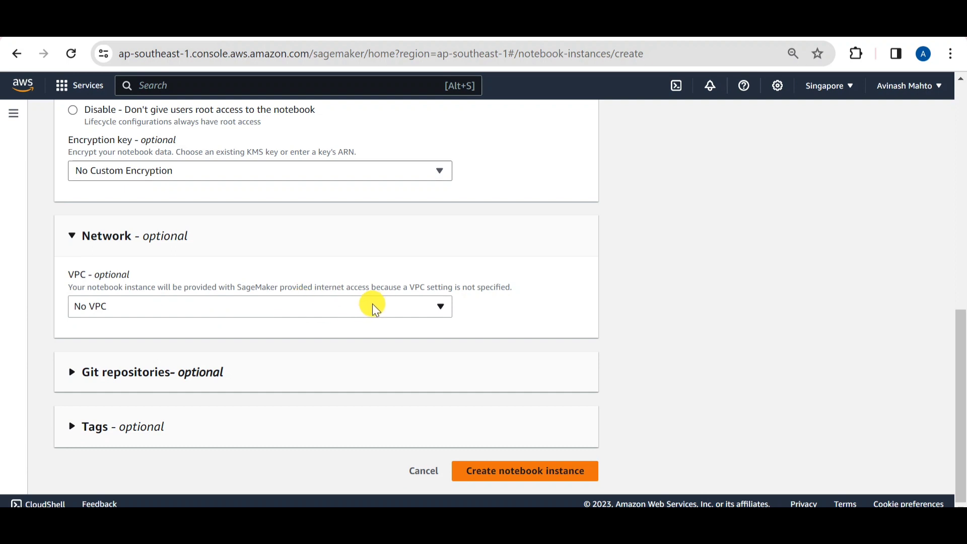
click(372, 304)
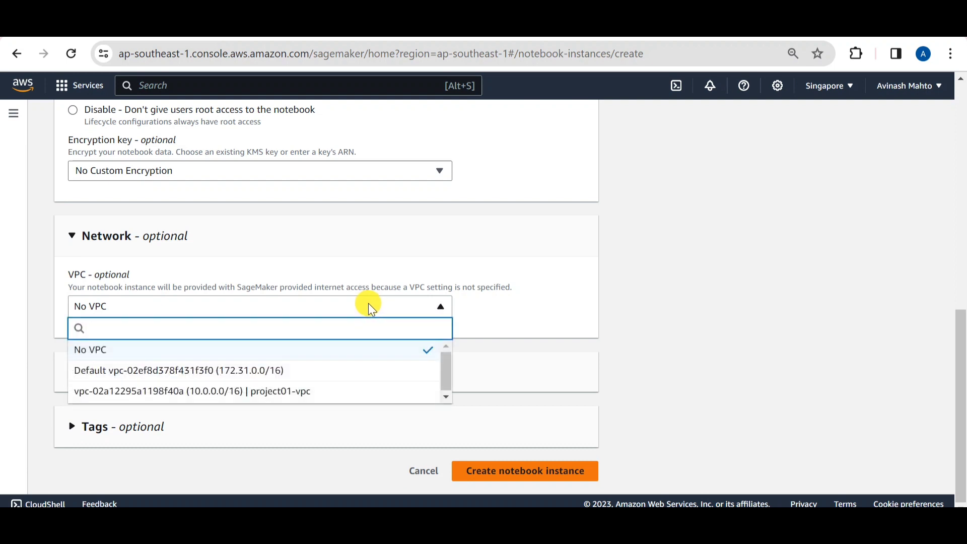
click(226, 371)
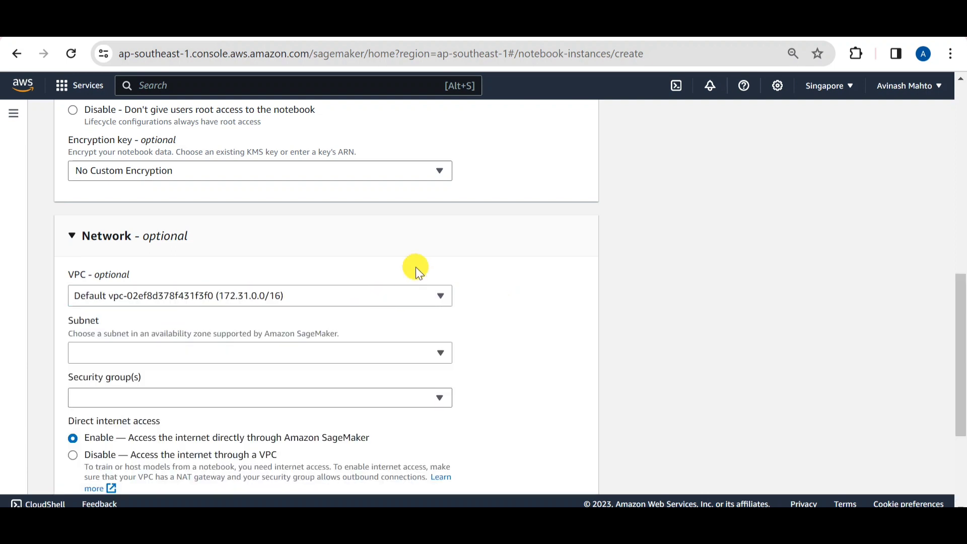
click(380, 295)
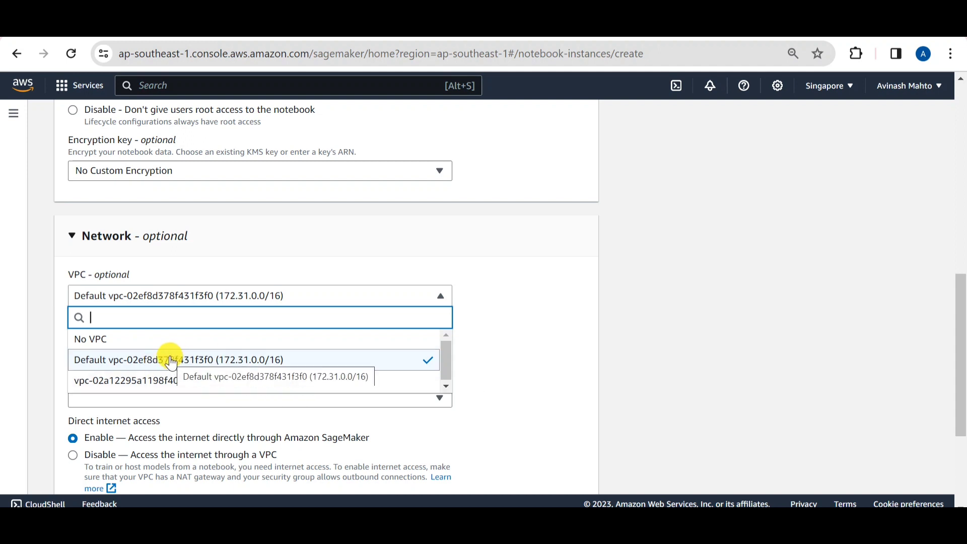
click(439, 295)
Assign the 172.31.16.0/20 subnet in ap-southeast-1a and the default security group to the notebook instance
scroll(280, 280, down, 2)
click(282, 281)
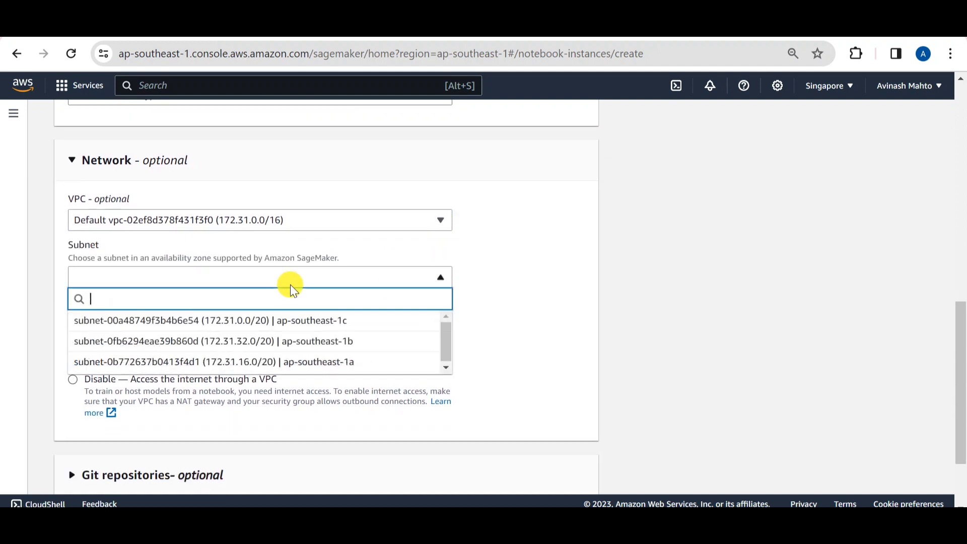
click(305, 361)
click(206, 319)
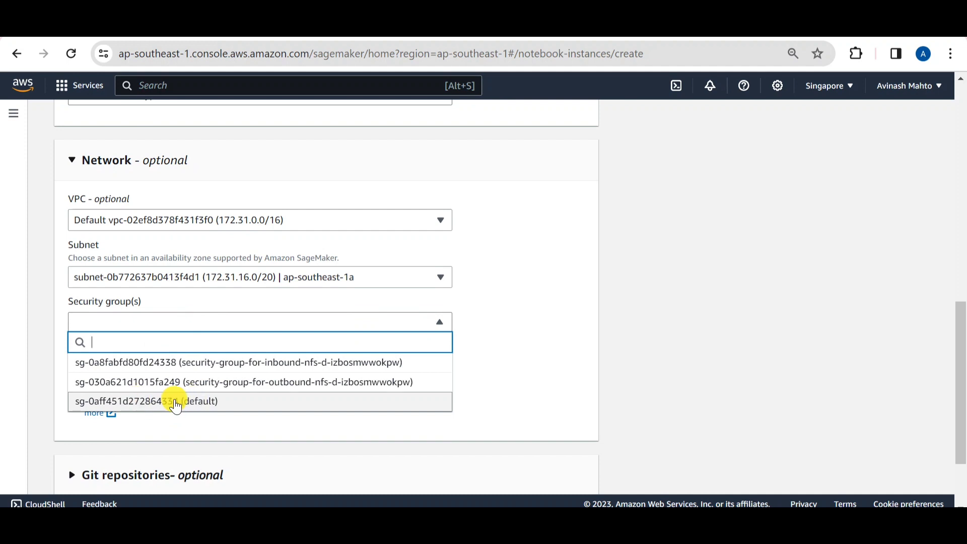
click(287, 405)
scroll(453, 347, down, 3)
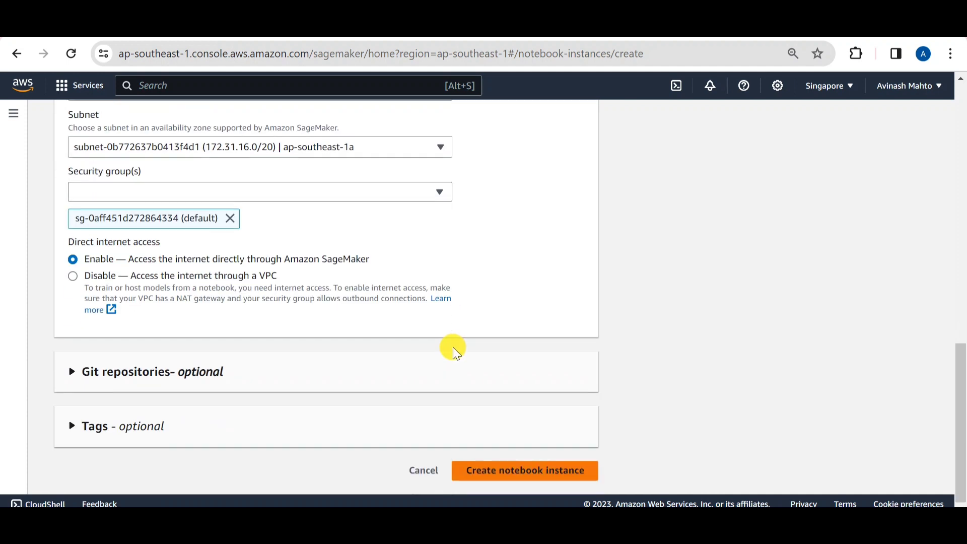
click(72, 373)
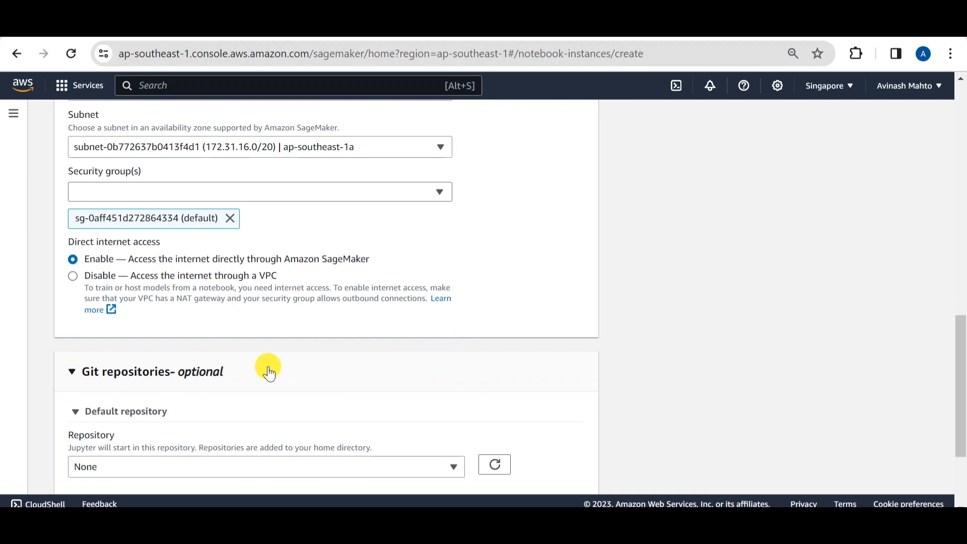
scroll(272, 367, down, 3)
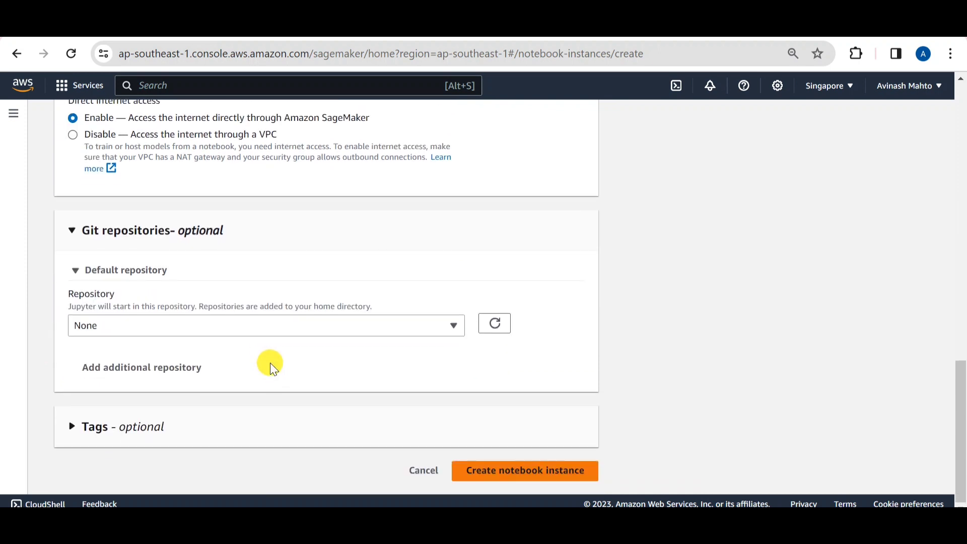
click(71, 230)
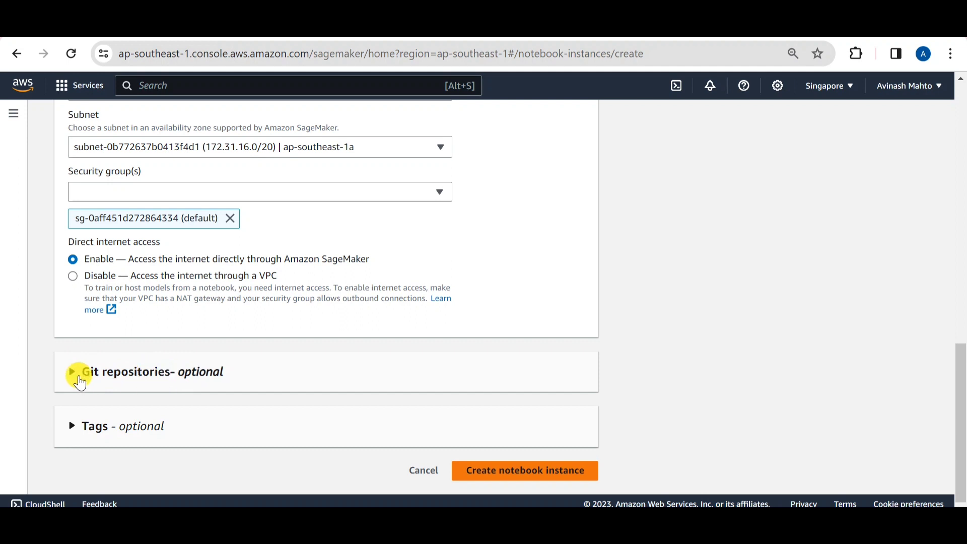
Add a tag with key Name and value sagemaker-notebook, and submit the form to create the notebook instance
click(70, 425)
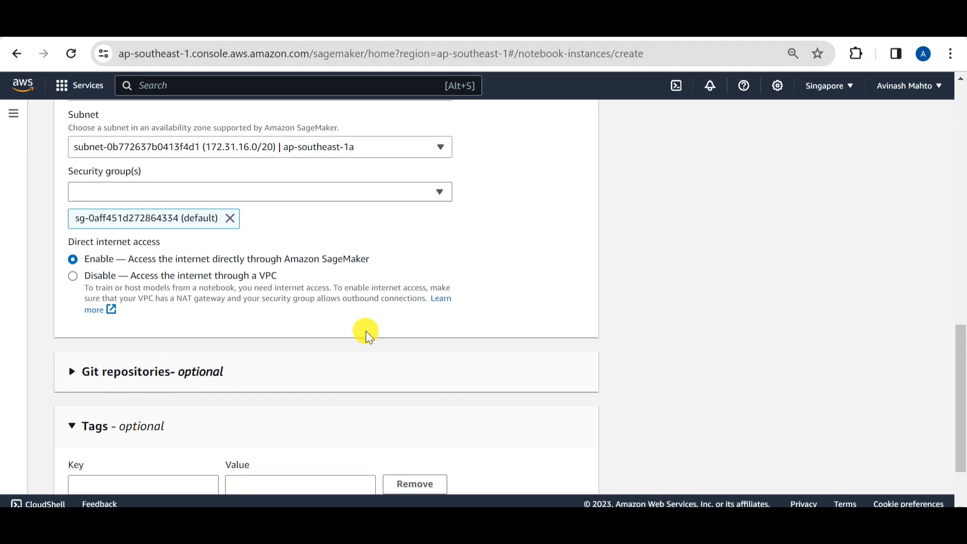
scroll(368, 332, down, 2)
click(140, 396)
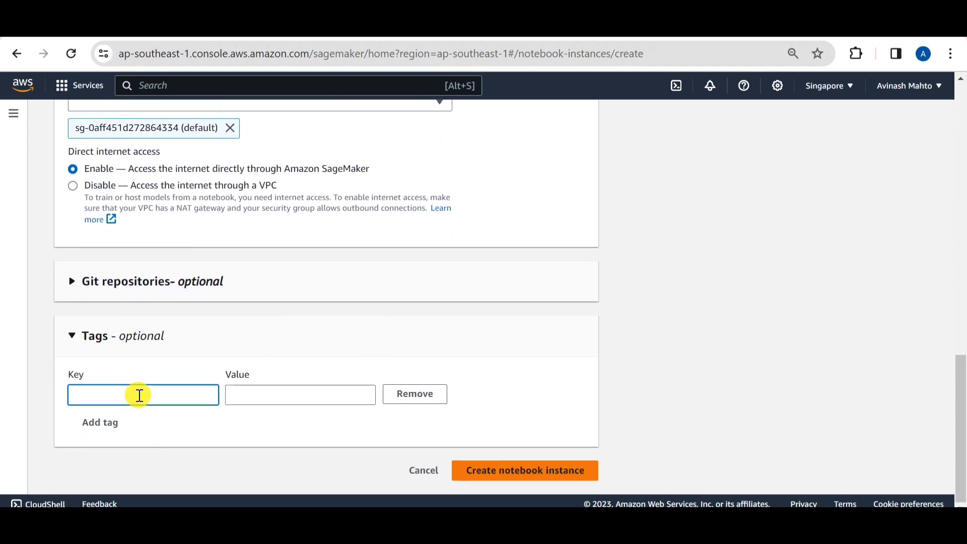
text(Name)
key(Tab)
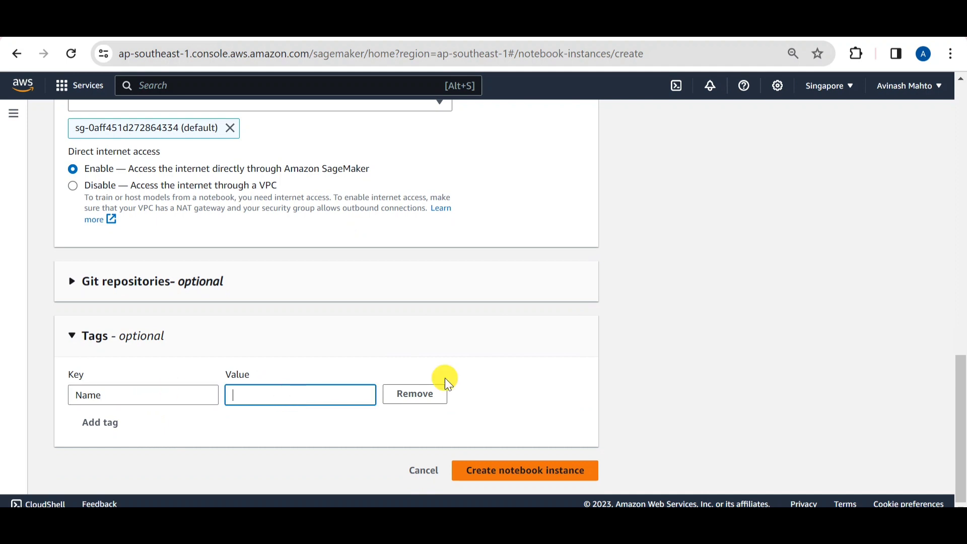
text(sagemaker)
text(-noteb)
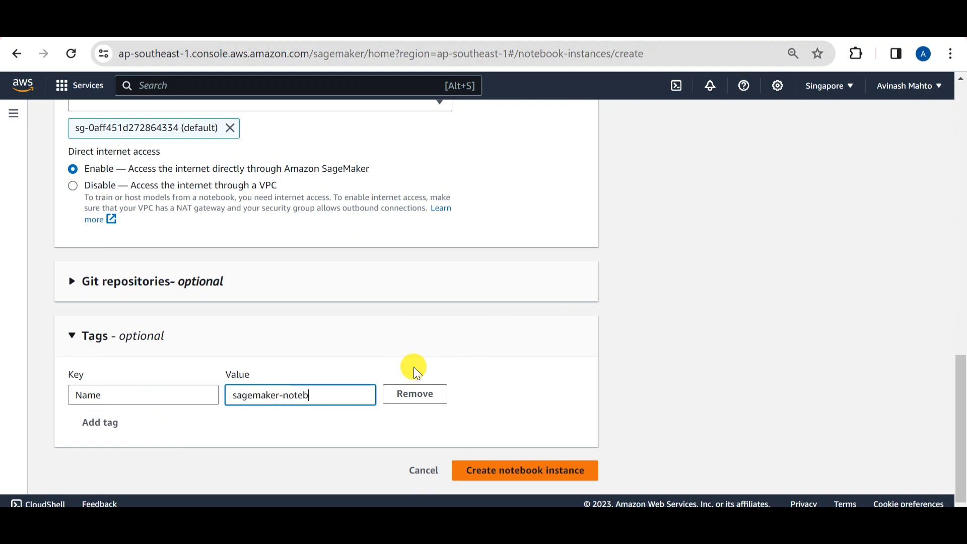
text(ook)
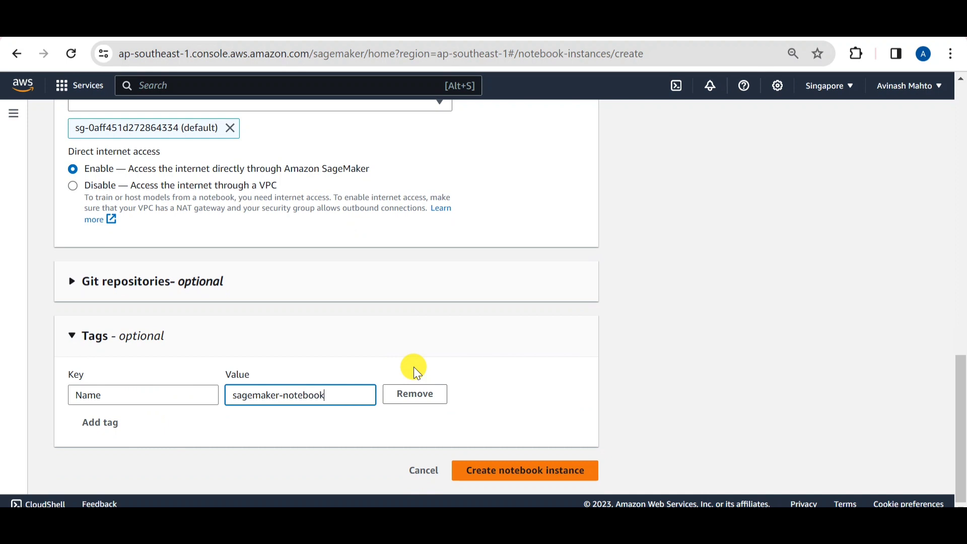
click(526, 473)
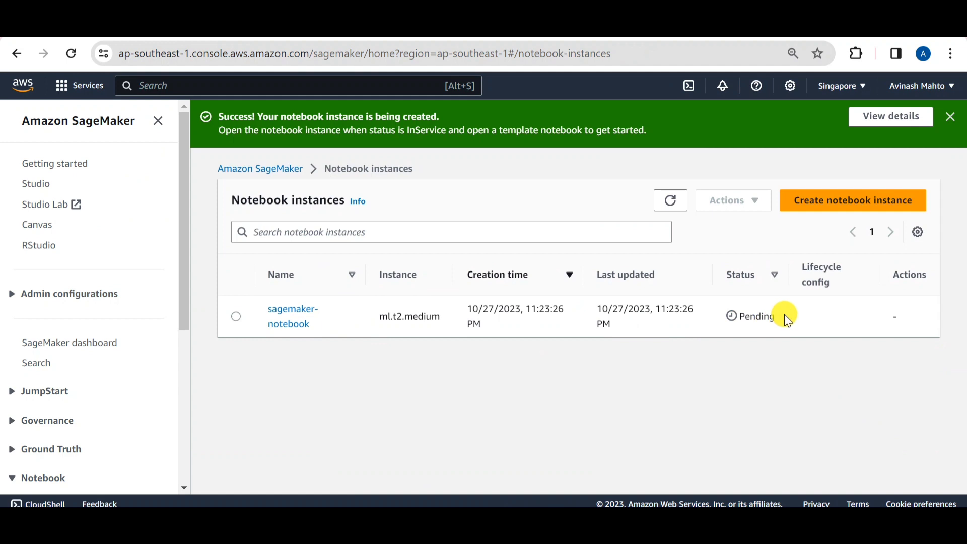
Once sagemaker-notebook is InService, open it in Jupyter and create a new notebook with the conda_python3 kernel
drag(784, 314, 734, 327)
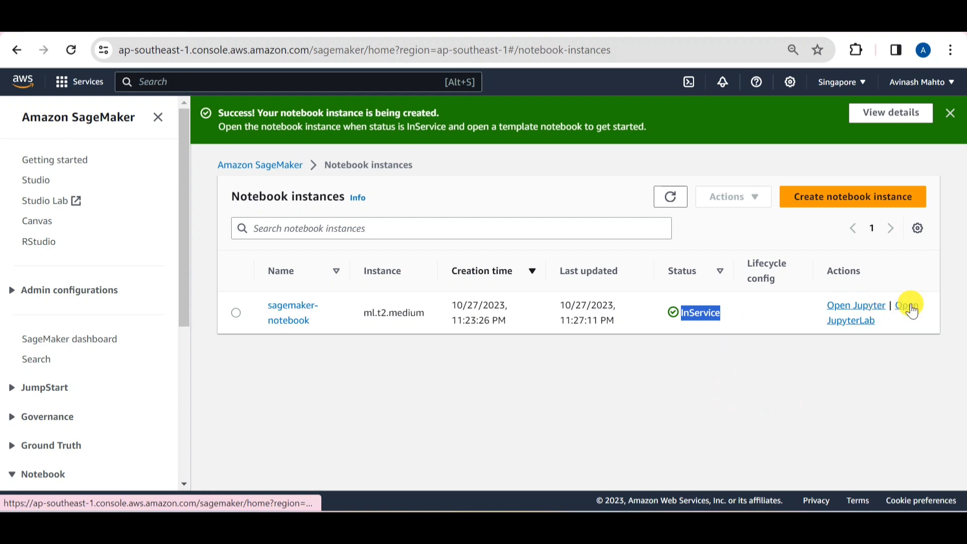
click(846, 307)
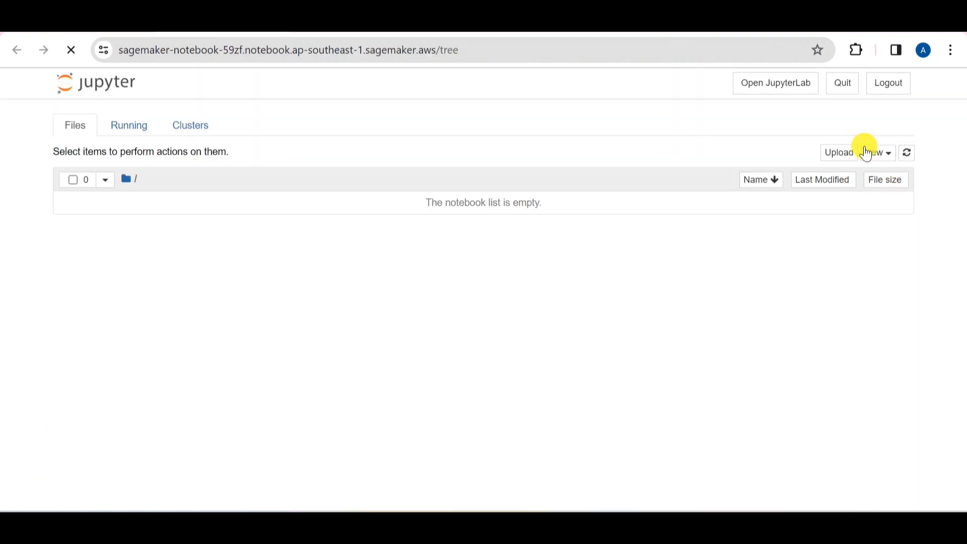
click(835, 152)
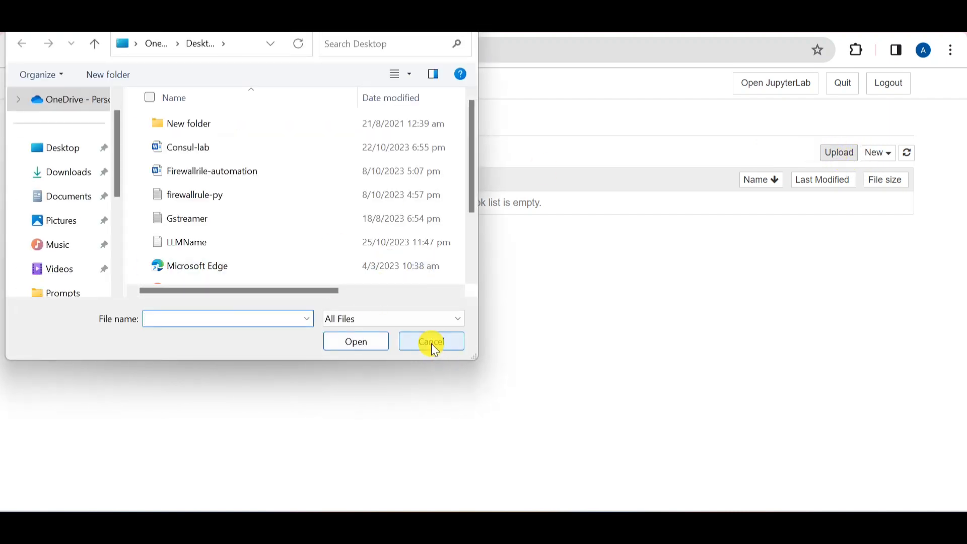
click(431, 344)
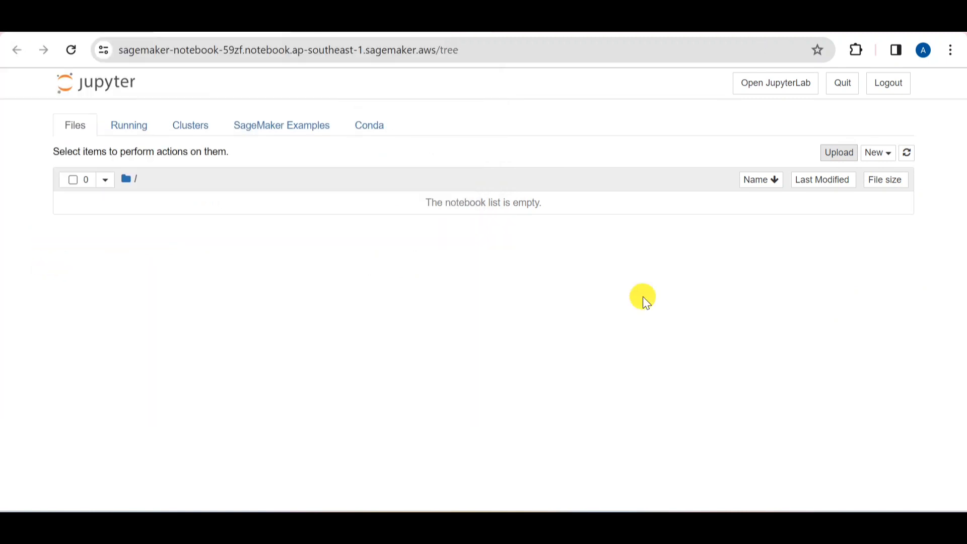
click(881, 153)
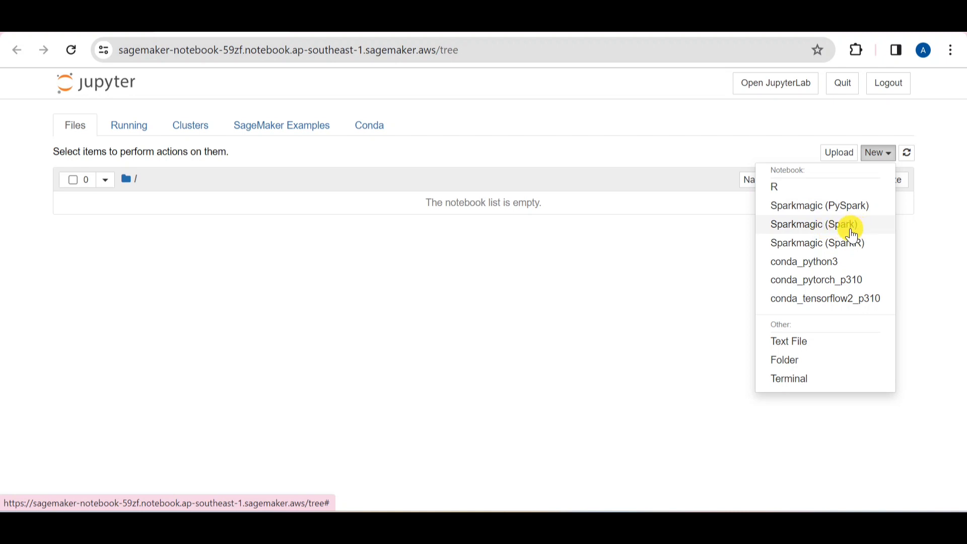
click(795, 267)
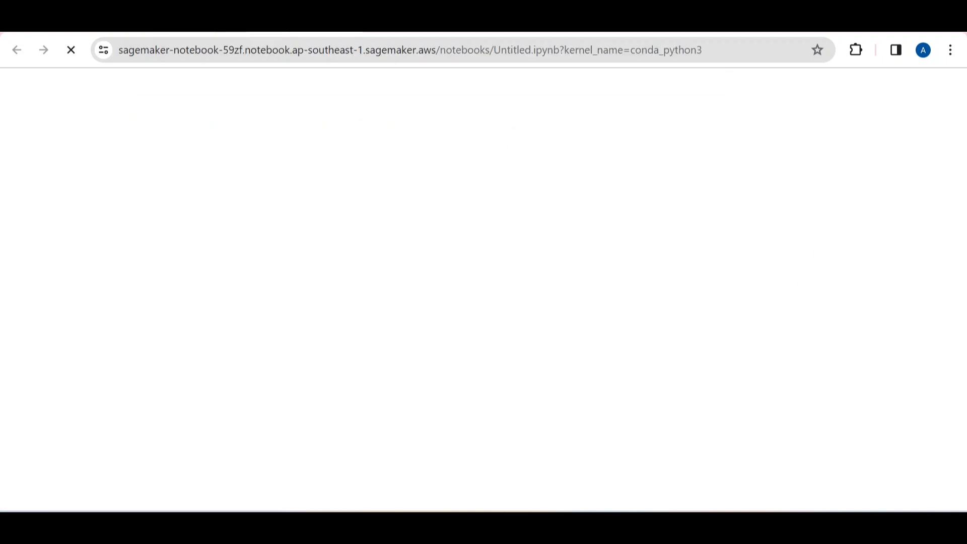
key(ctrl+shift+Tab)
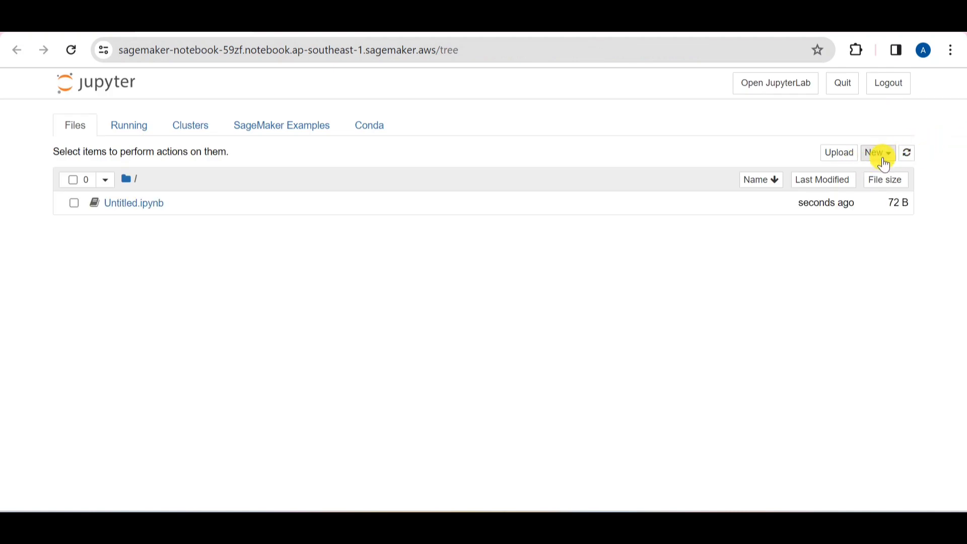
click(884, 161)
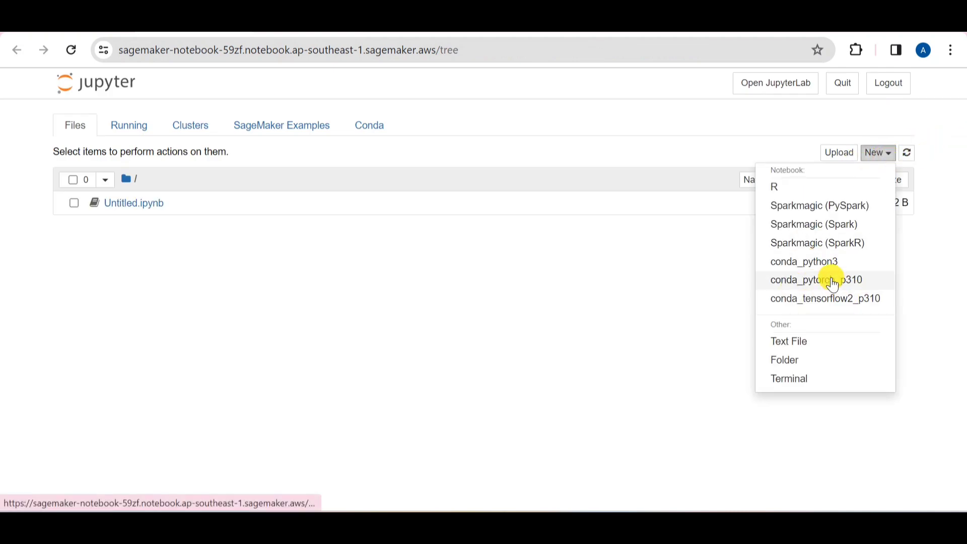
click(296, 23)
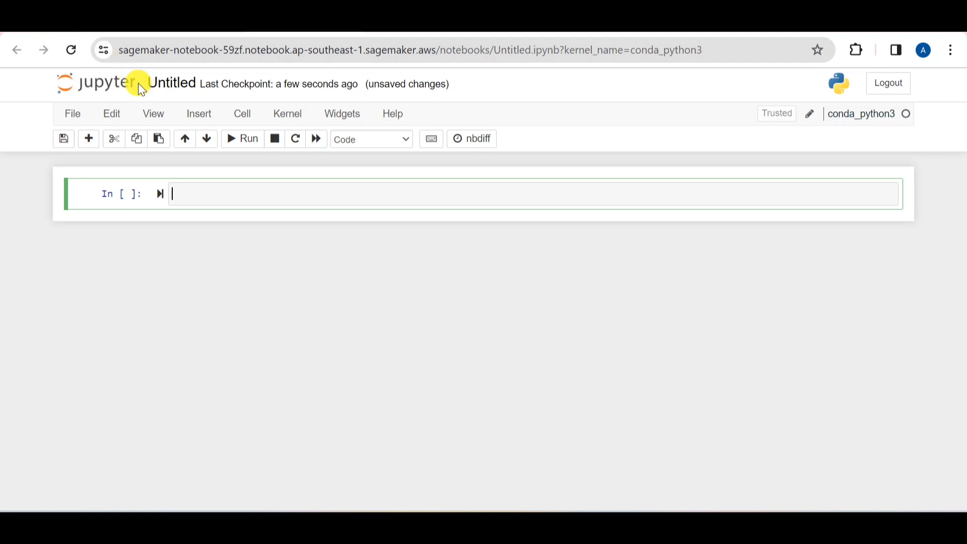
click(108, 23)
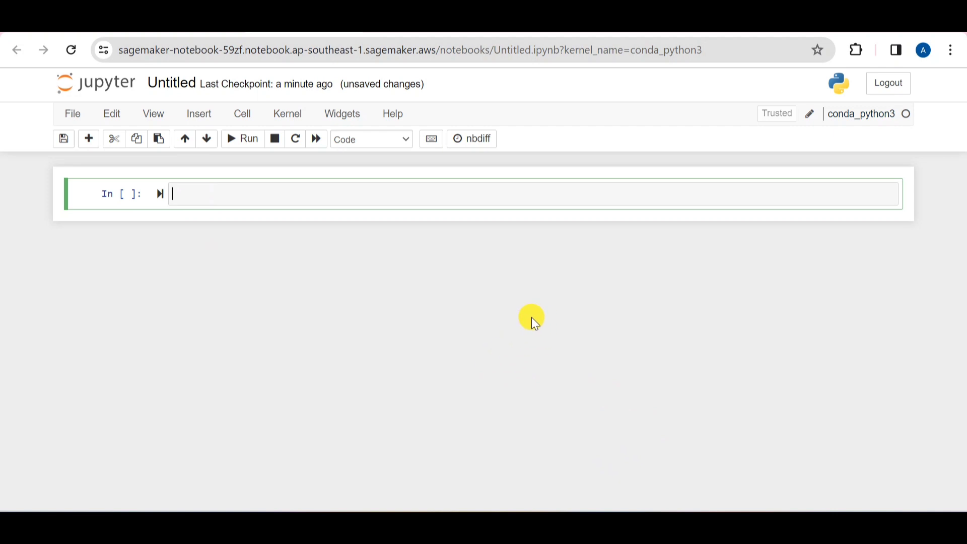
Enter pip install langchain in the first notebook cell and run it
text(pip install langcha)
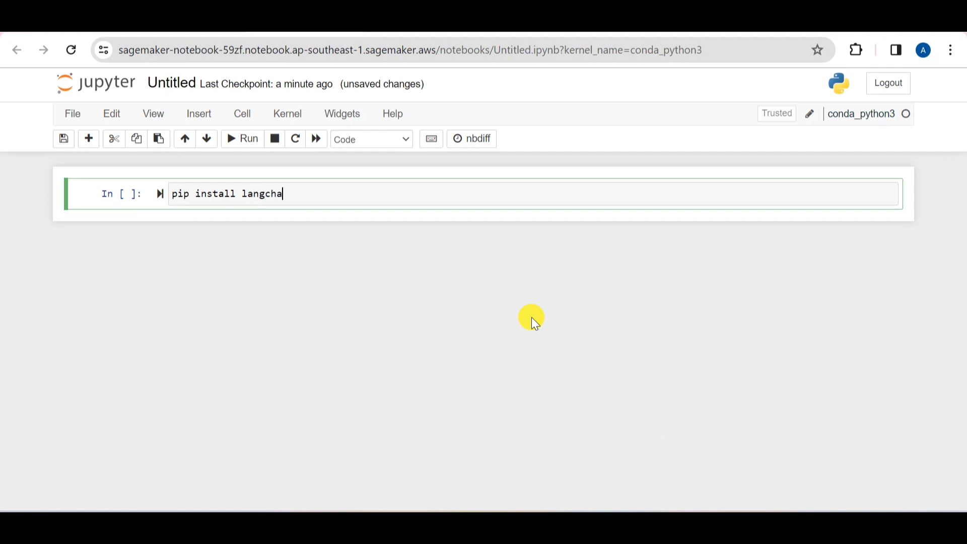
text(in)
key(Return)
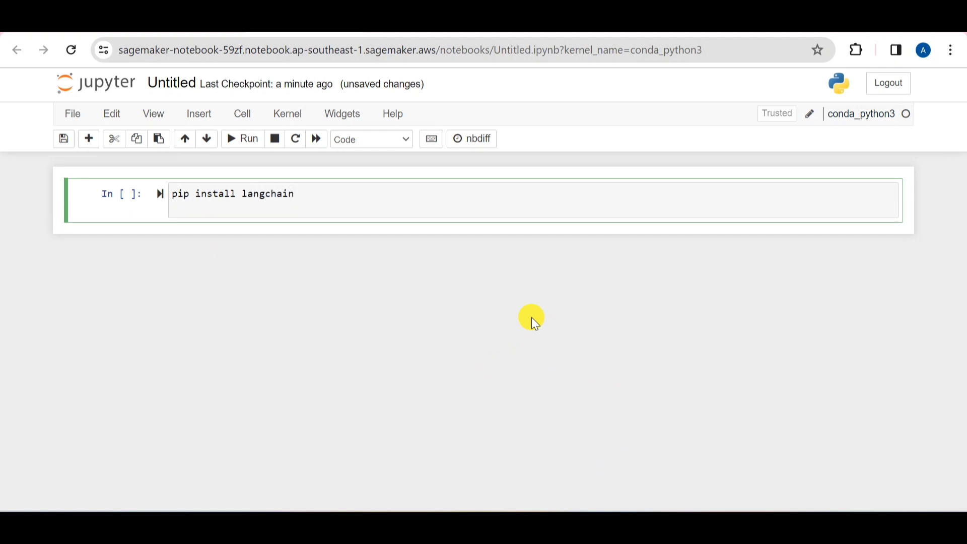
click(247, 138)
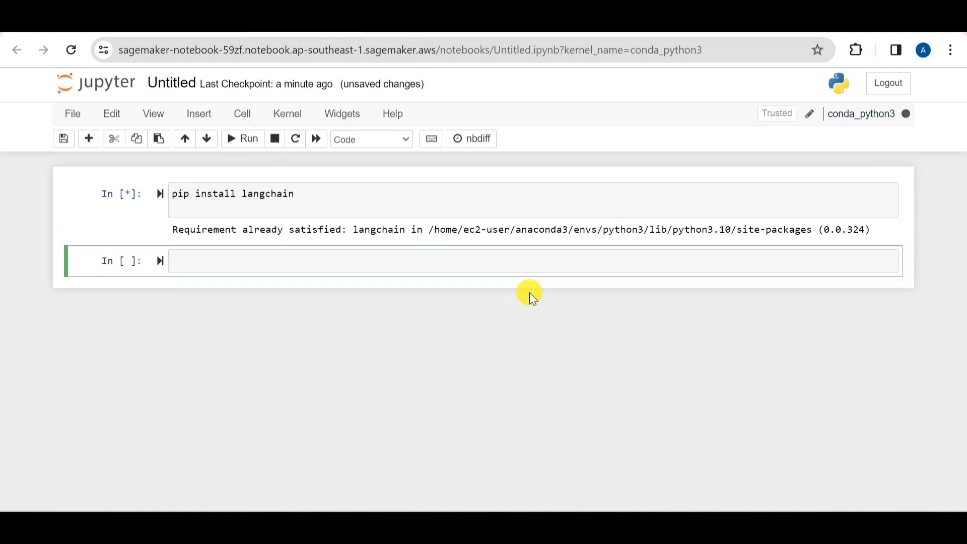
Enter pip install openai in the empty cell below the langchain output and run it
scroll(719, 292, down, 10)
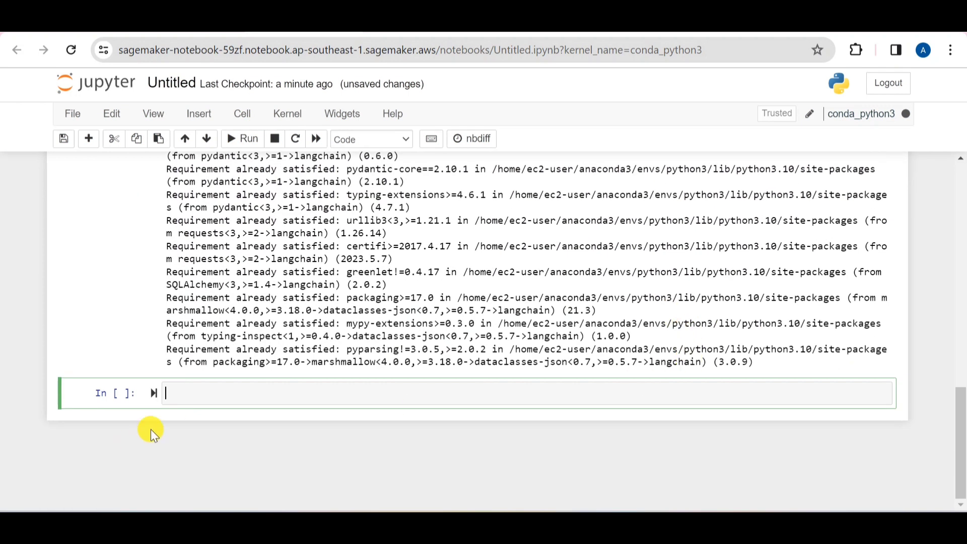
click(188, 402)
text(pi)
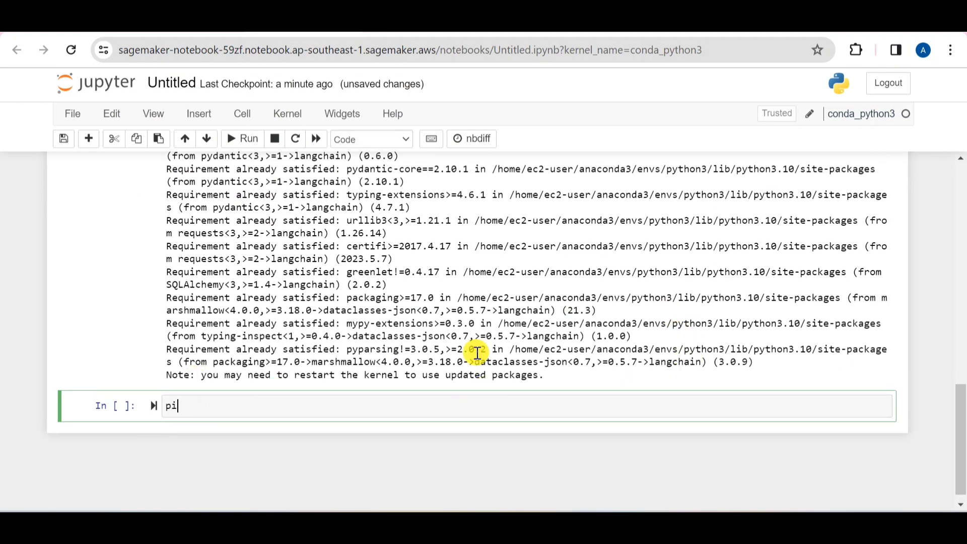
text(p install ooenai)
key(BackSpace)
key(BackSpace)
key(BackSpace)
key(BackSpace)
key(BackSpace)
text(penai)
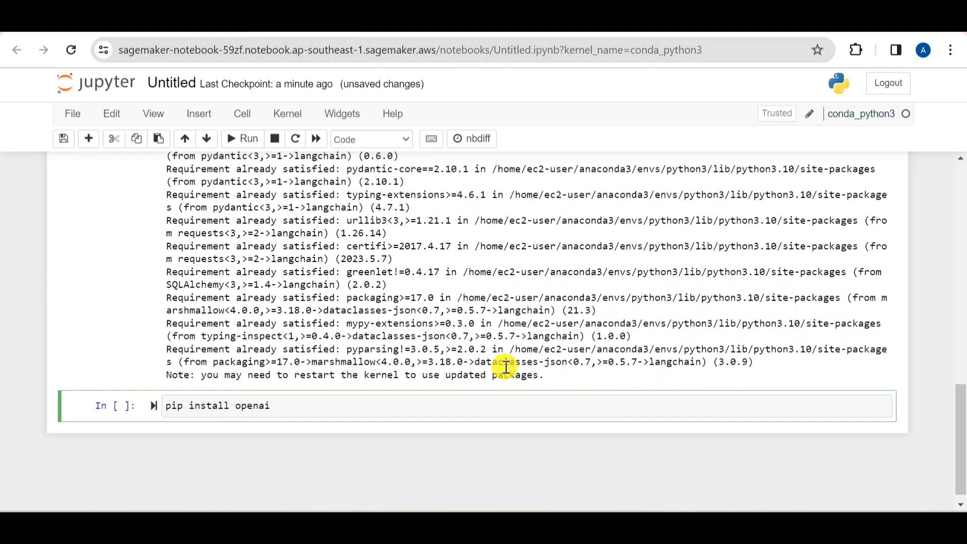
click(242, 138)
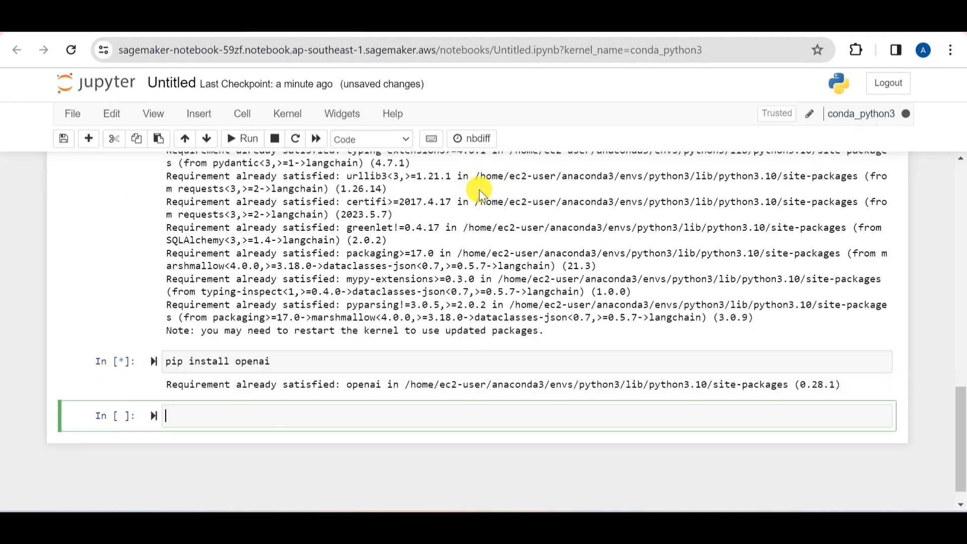
Enter pip install OpenAIAPI in the empty cell below the openai output and run it
scroll(477, 194, down, 6)
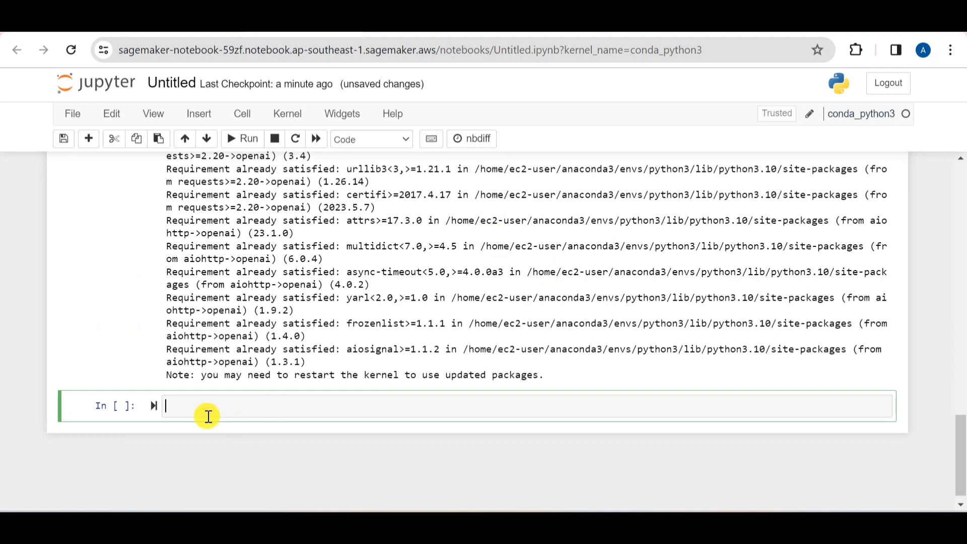
text(pip install oOpenAI)
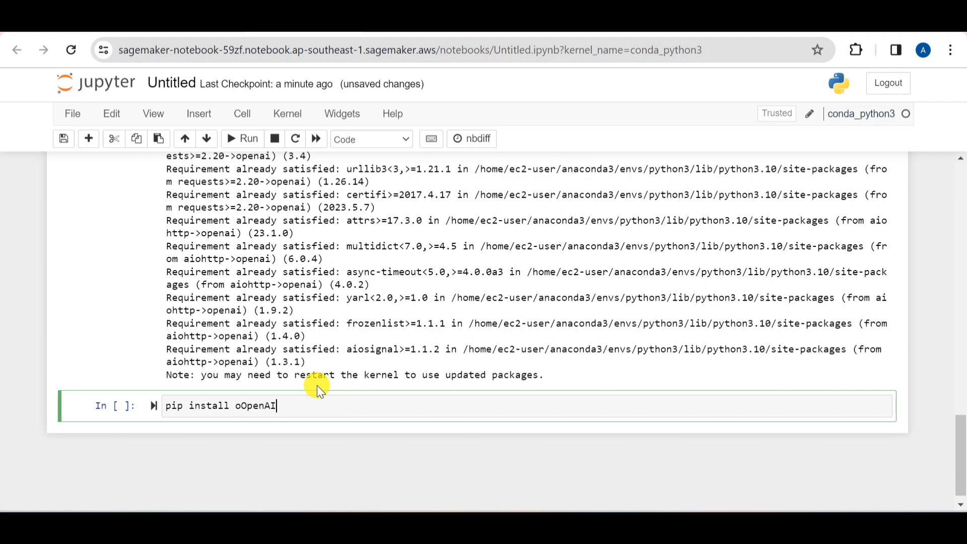
key(BackSpace)
key(BackSpace)
key(BackSpace)
key(BackSpace)
key(BackSpace)
key(BackSpace)
key(BackSpace)
text(OpenAIAPI)
click(240, 138)
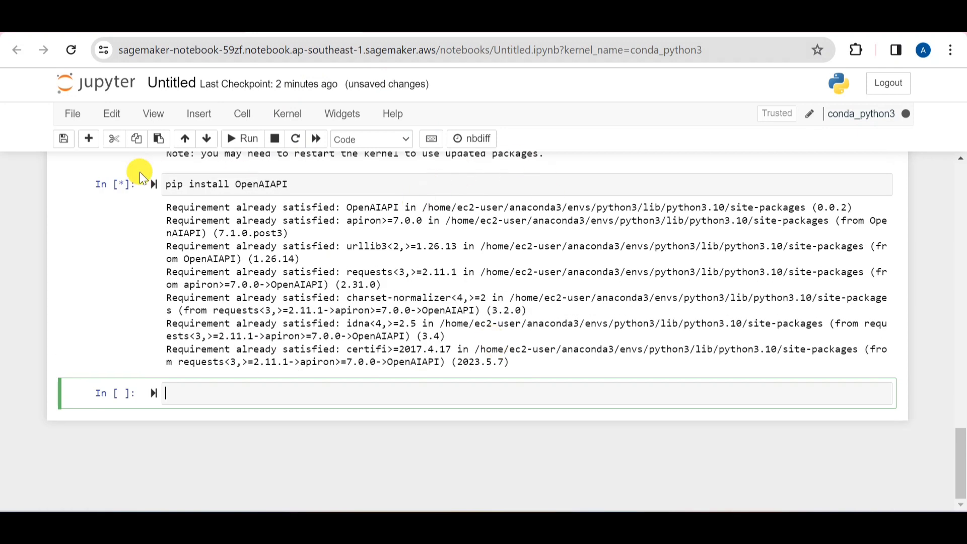
drag(290, 183, 235, 183)
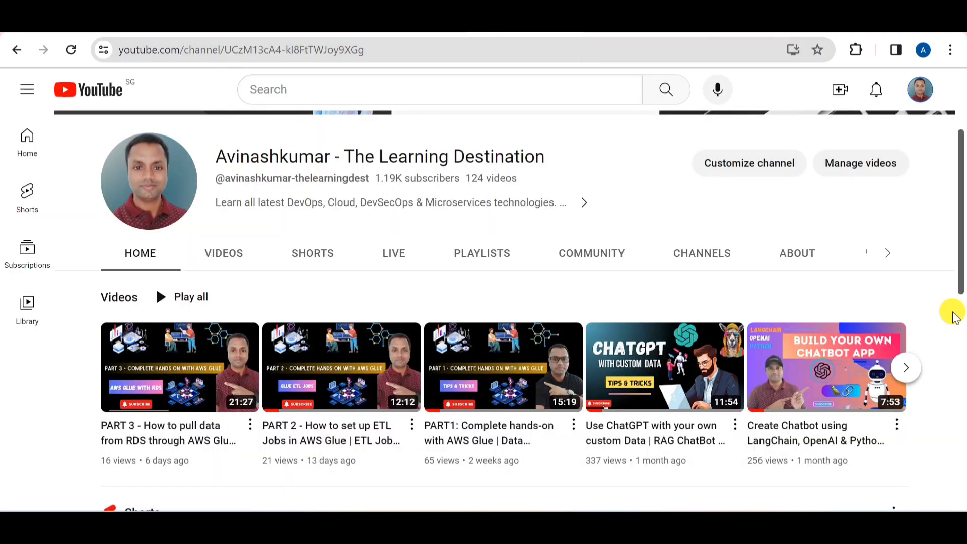
scroll(942, 317, down, 3)
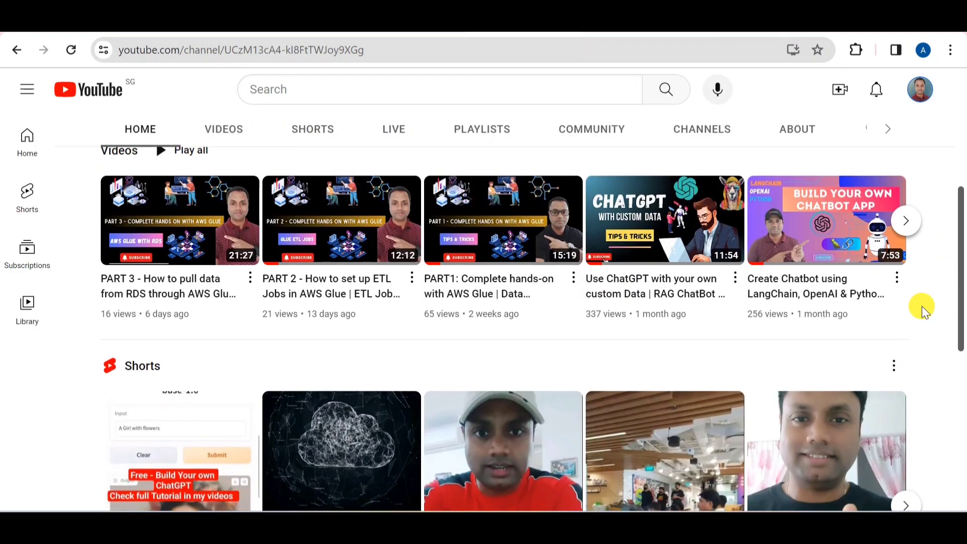
scroll(923, 307, up, 2)
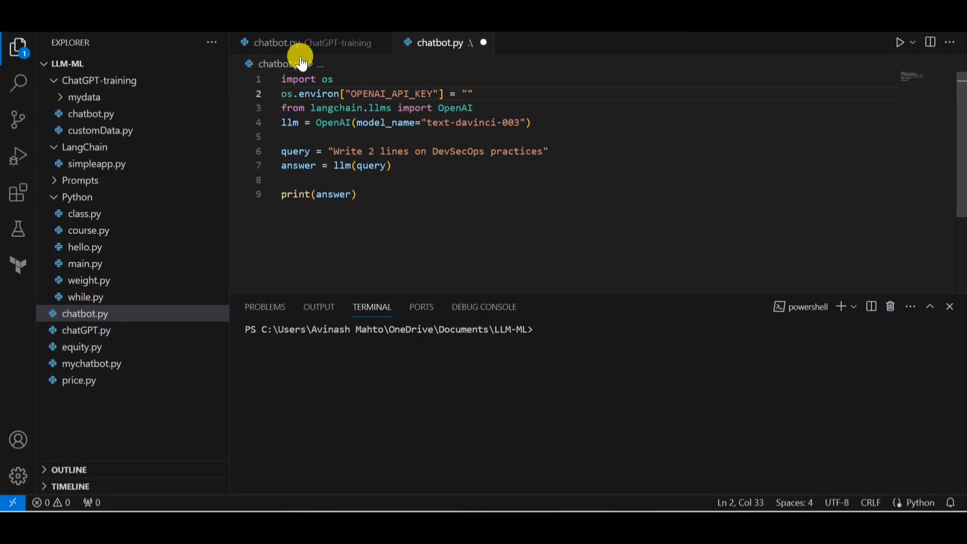
Copy import os from chatbot.py in VS Code into the notebook's empty cell and run it, also copying the os.environ["OPENAI_API_KEY"] line from chatbot.py
drag(340, 79, 267, 78)
key(ctrl+c)
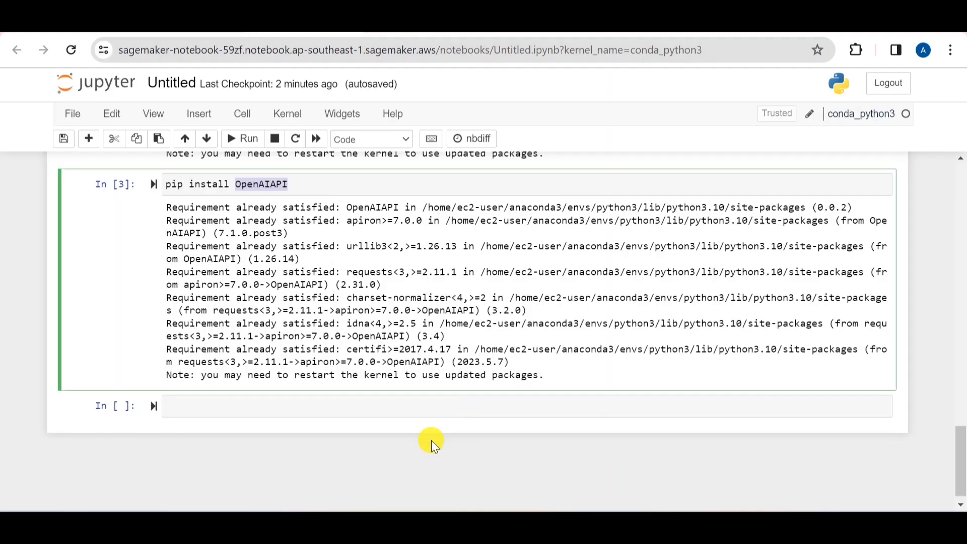
click(228, 403)
key(ctrl+v)
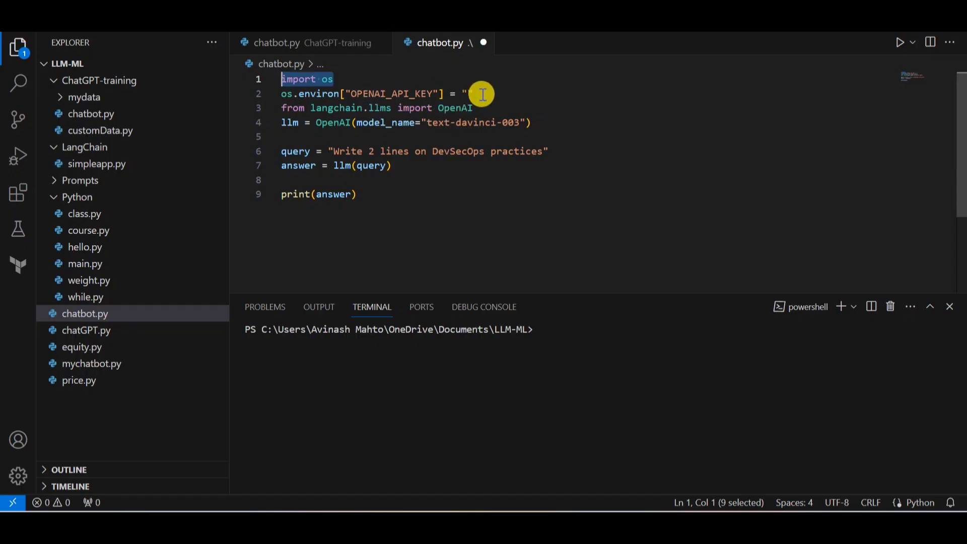
drag(474, 93, 278, 100)
key(ctrl+c)
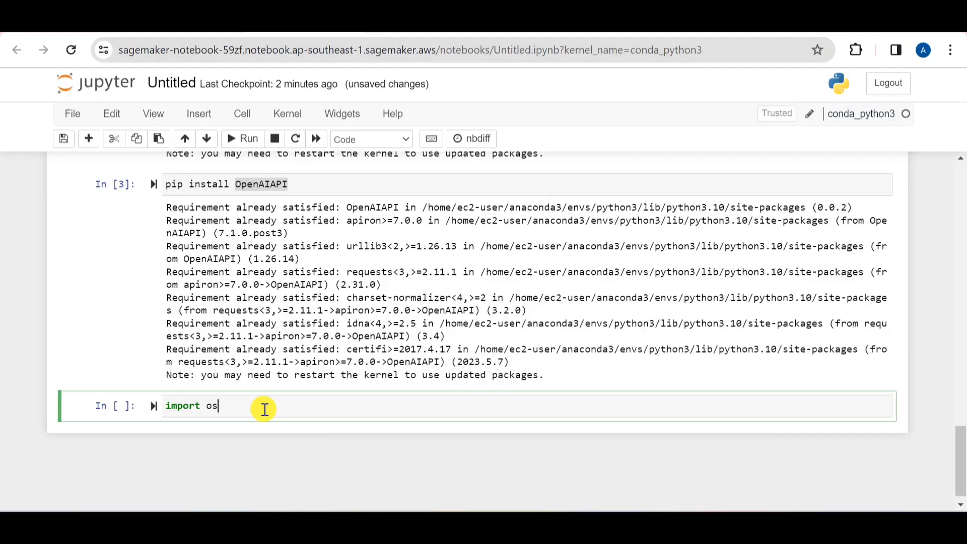
key(shift+Return)
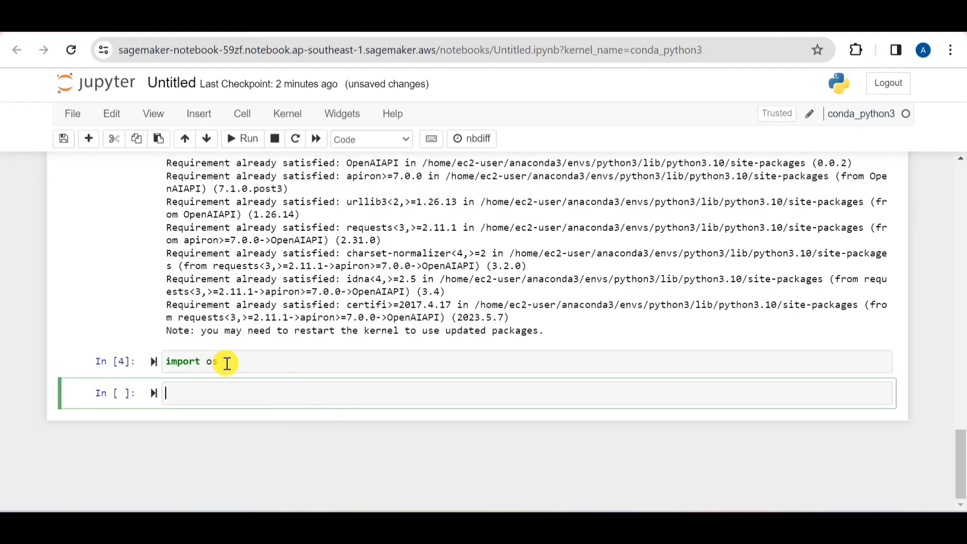
Cut the empty cell below the import os cell from the notebook
click(298, 361)
click(213, 394)
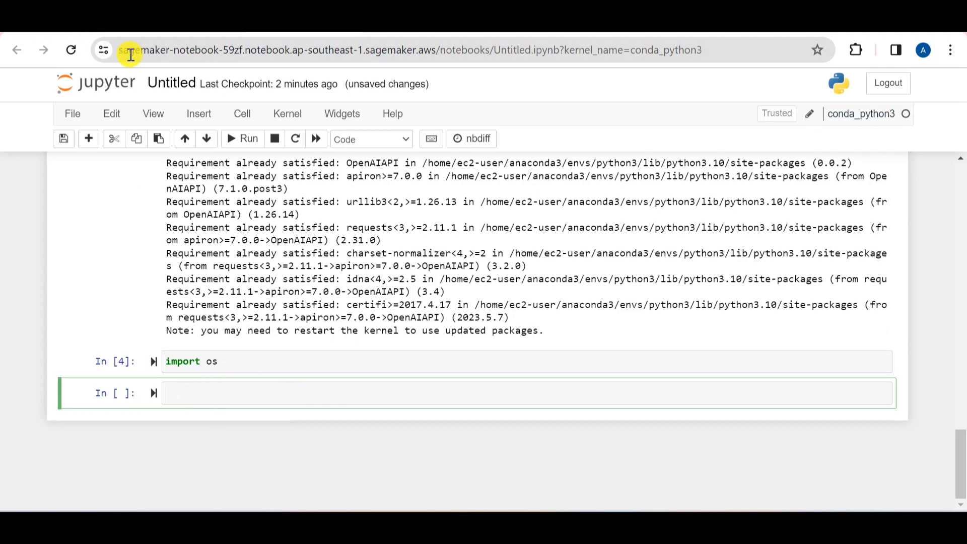
click(108, 139)
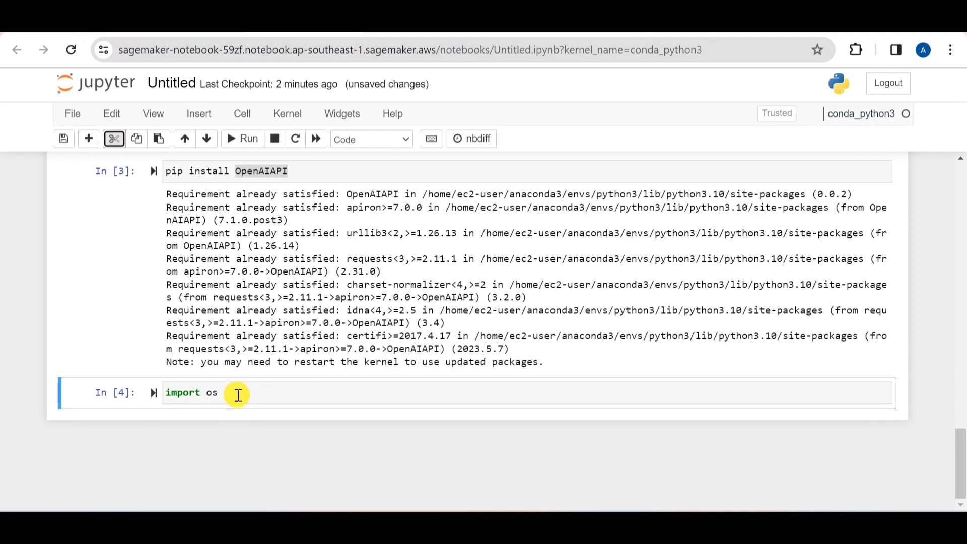
Paste the line os.environ["OPENAI_API_KEY"] = "" on a new line below import os in the same cell
click(491, 22)
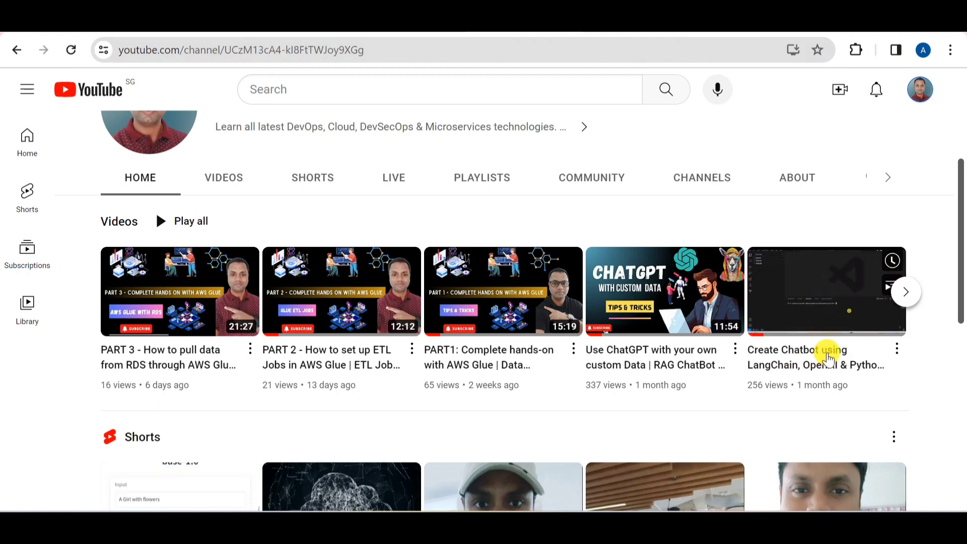
click(310, 23)
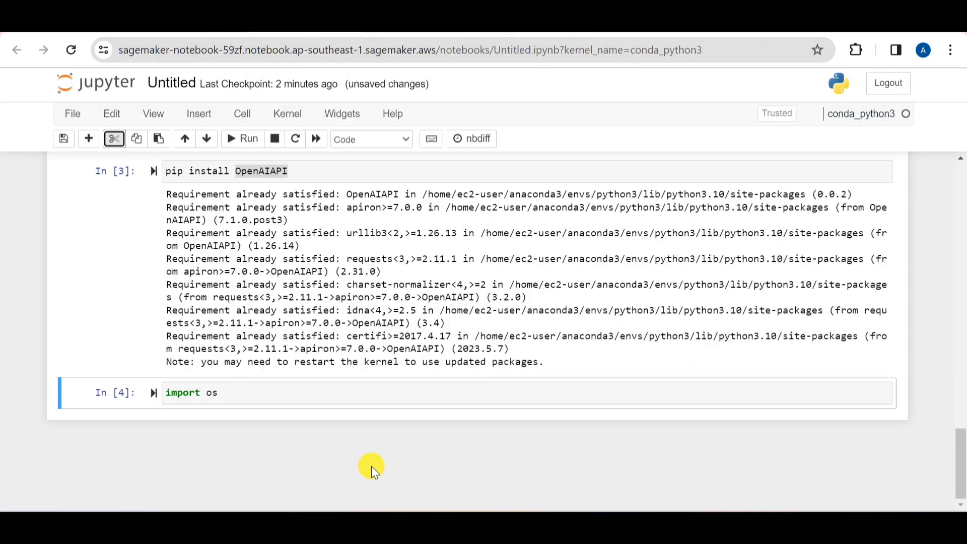
click(263, 396)
key(Return)
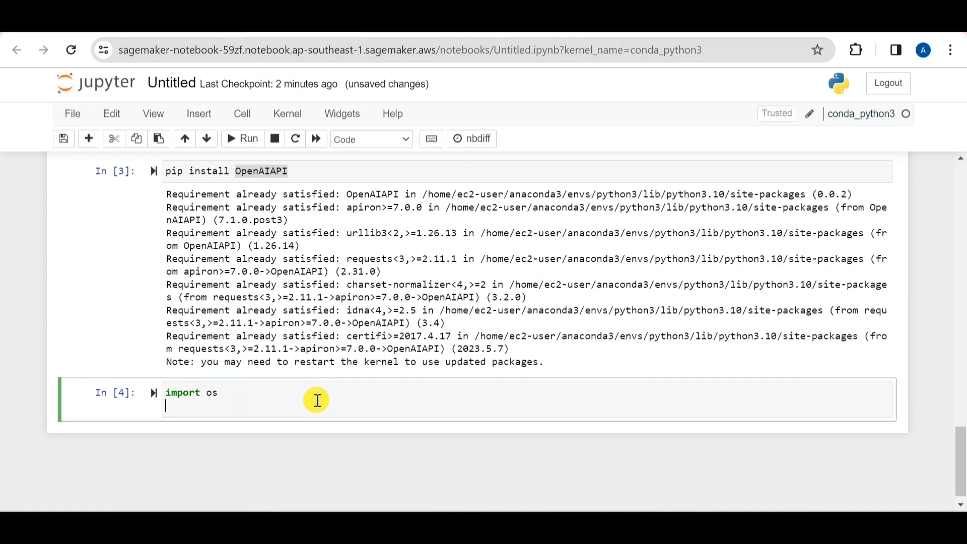
key(ctrl+v)
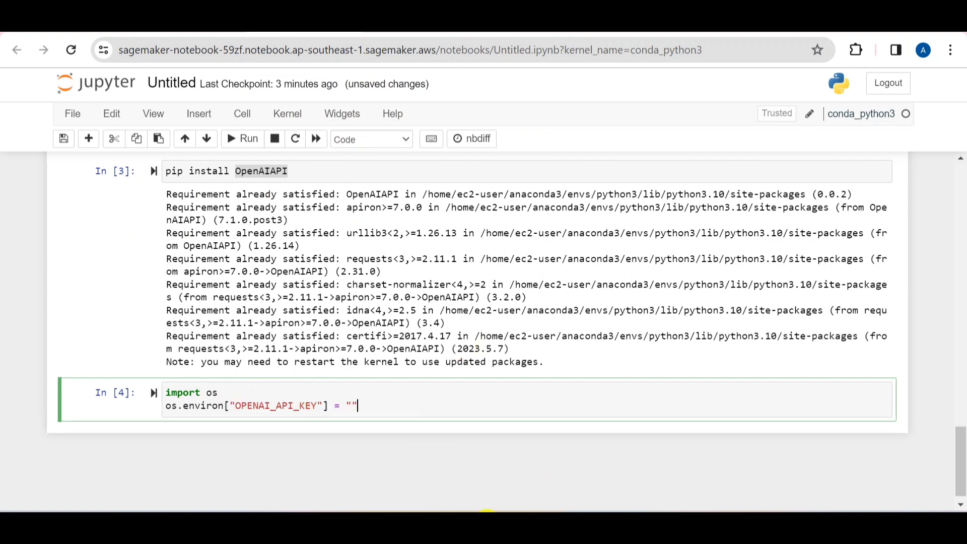
Fetch the OpenAI API key from the open text file and paste it between the quotes of the OPENAI_API_KEY assignment
key(alt+Tab)
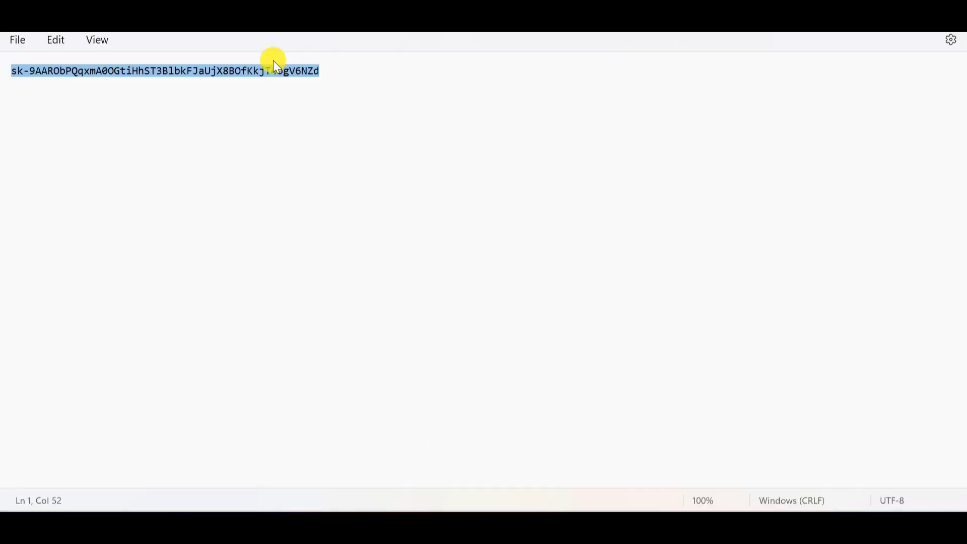
key(alt+Tab)
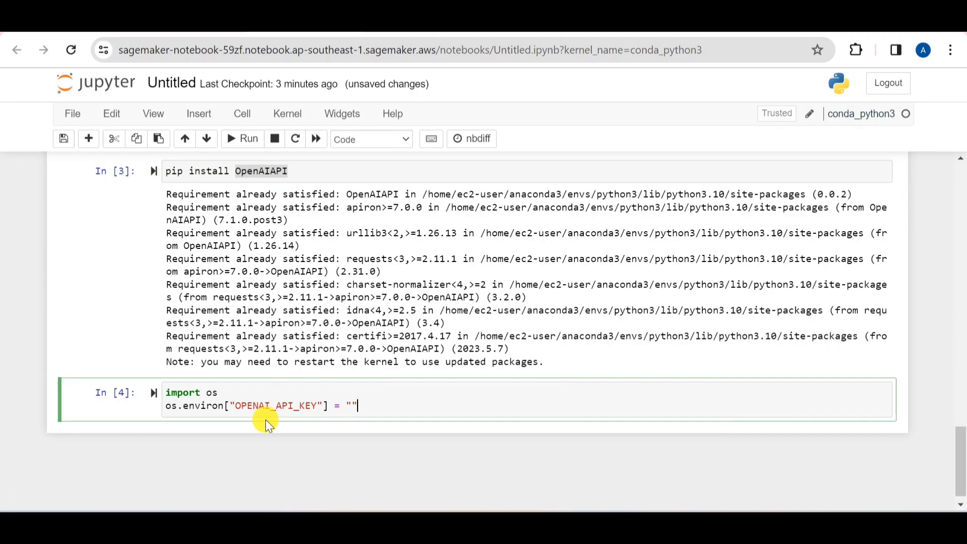
click(352, 402)
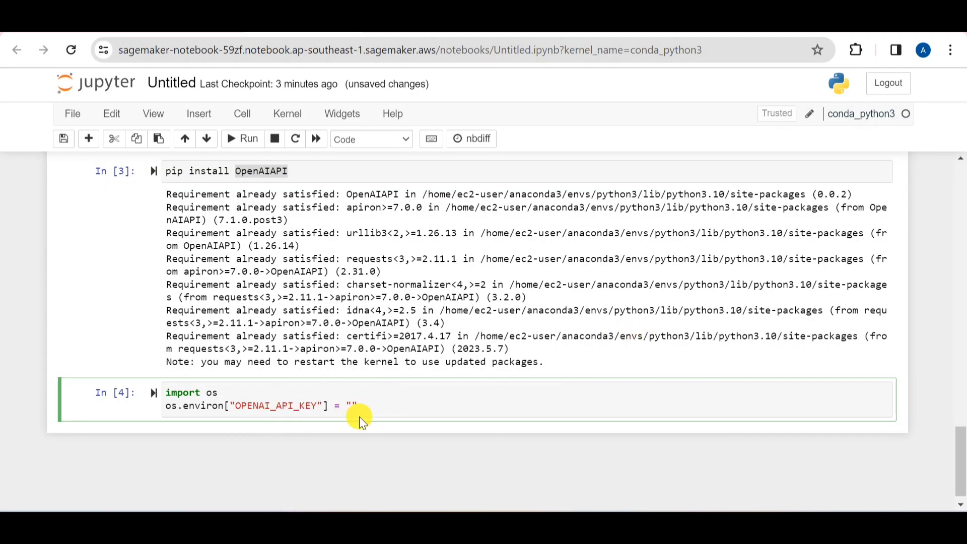
key(ctrl+v)
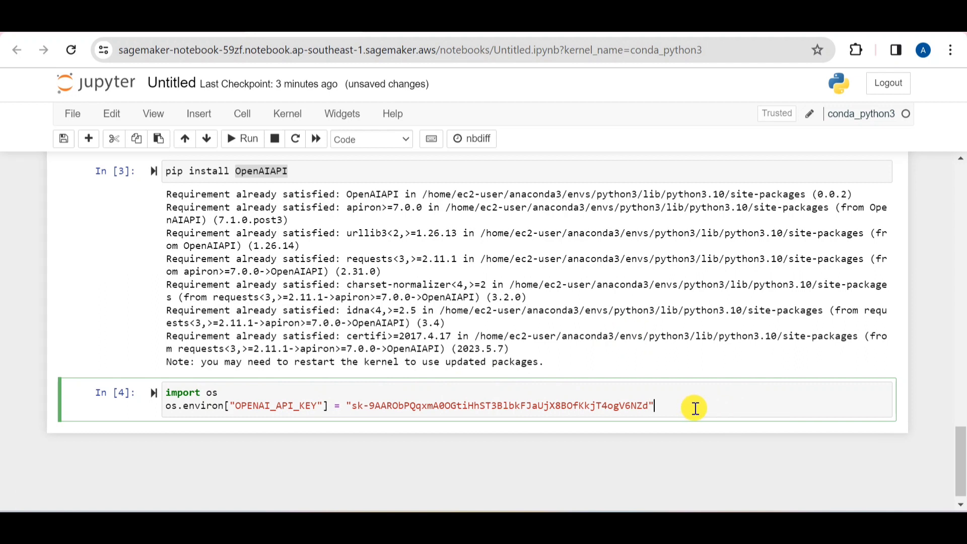
Copy the line from langchain.llms import OpenAI from chatbot.py in VS Code to a new line below the API key assignment
key(Return)
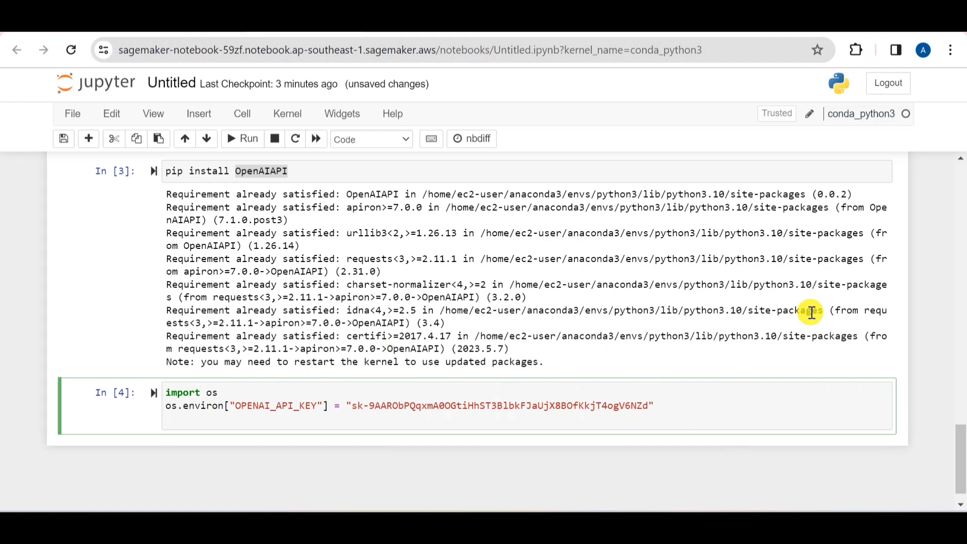
key(Escape)
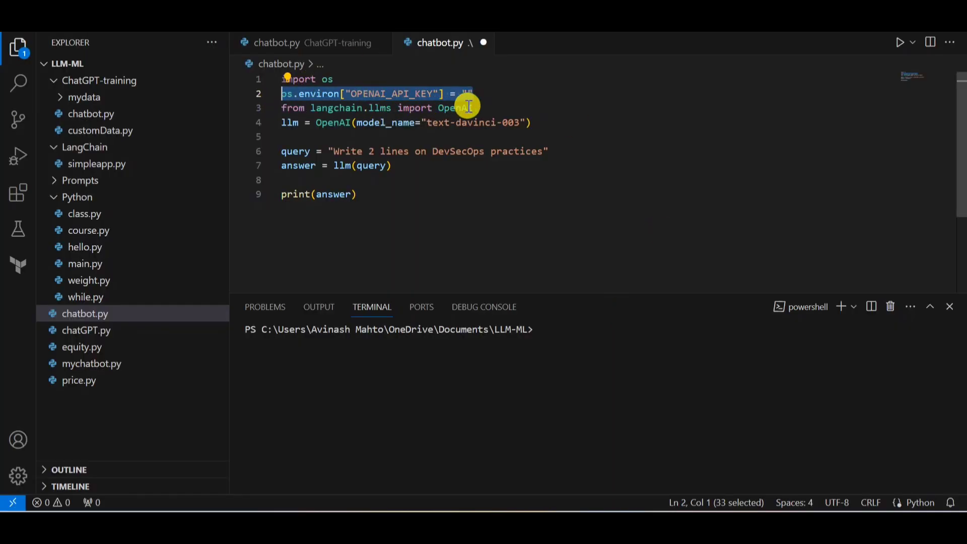
drag(472, 108, 281, 110)
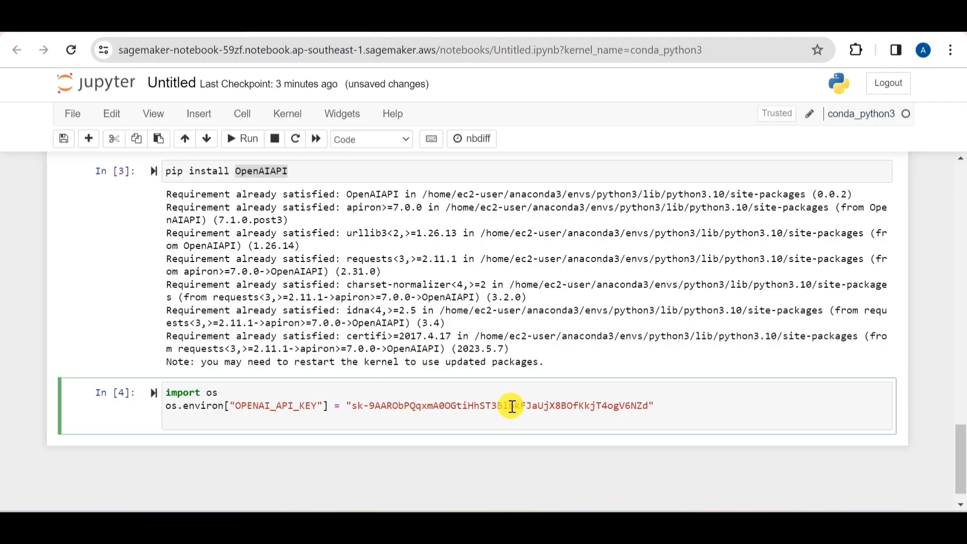
text(from langchain.llms import OpenAI)
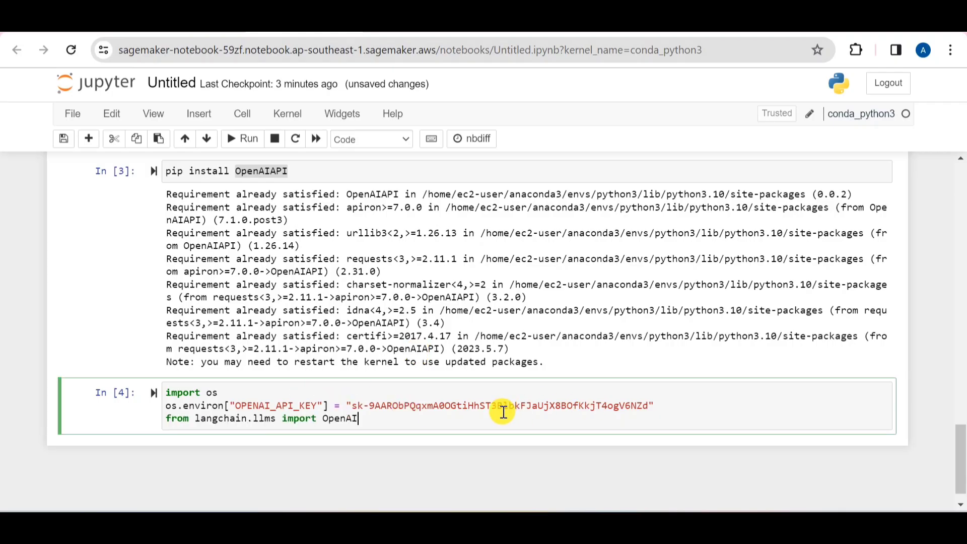
Run the import cell and copy the line llm = OpenAI(model_name="text-davinci-003") from chatbot.py in VS Code into the new notebook cell
click(235, 138)
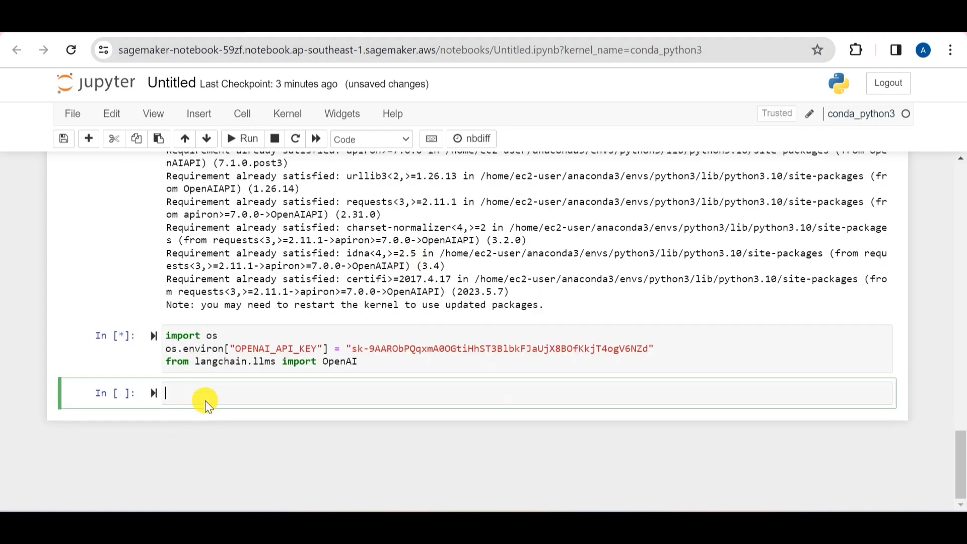
mouse_move(688, 524)
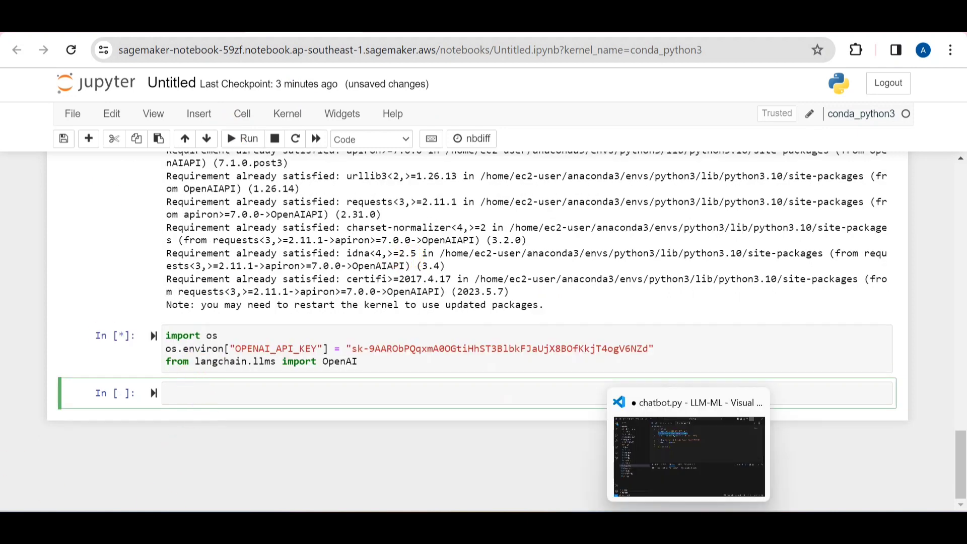
click(698, 458)
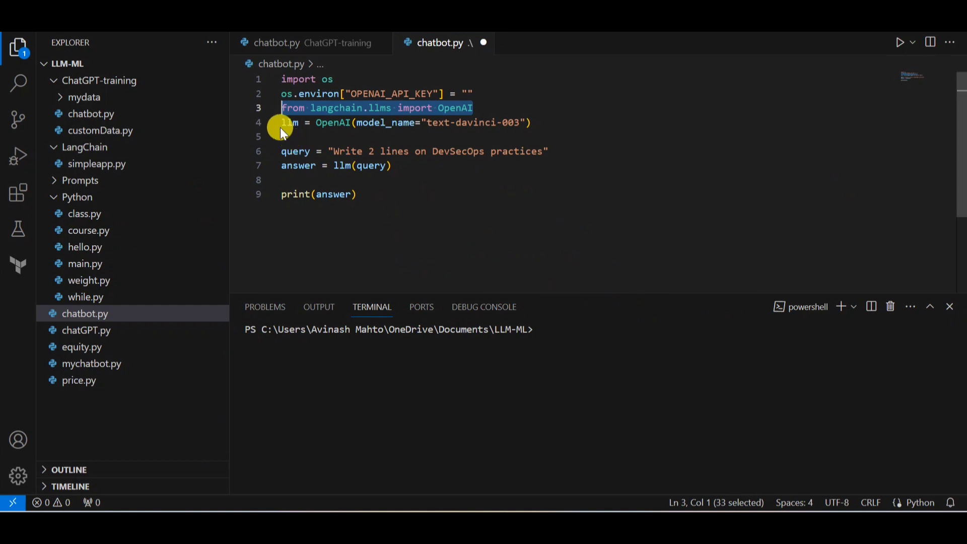
drag(534, 124, 275, 123)
key(ctrl+c)
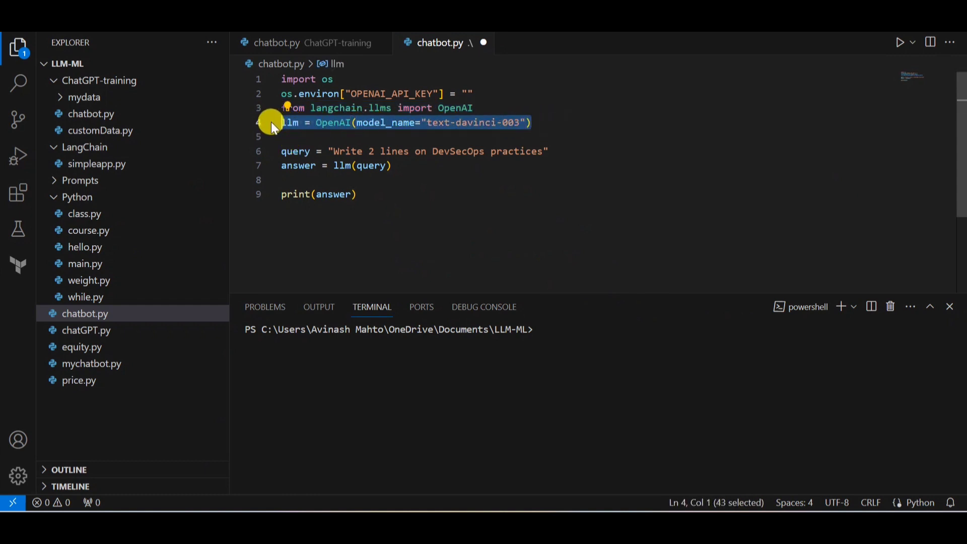
key(alt+Tab)
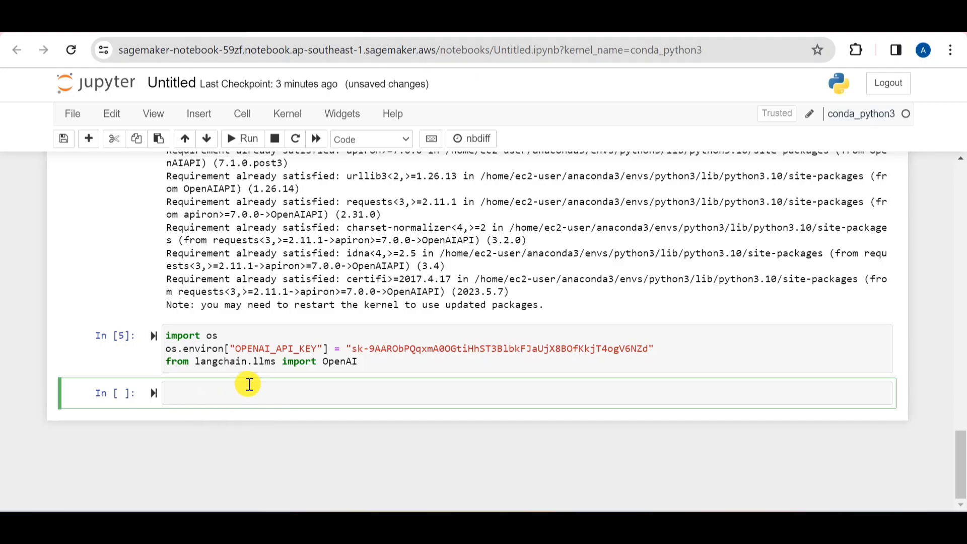
key(ctrl+v)
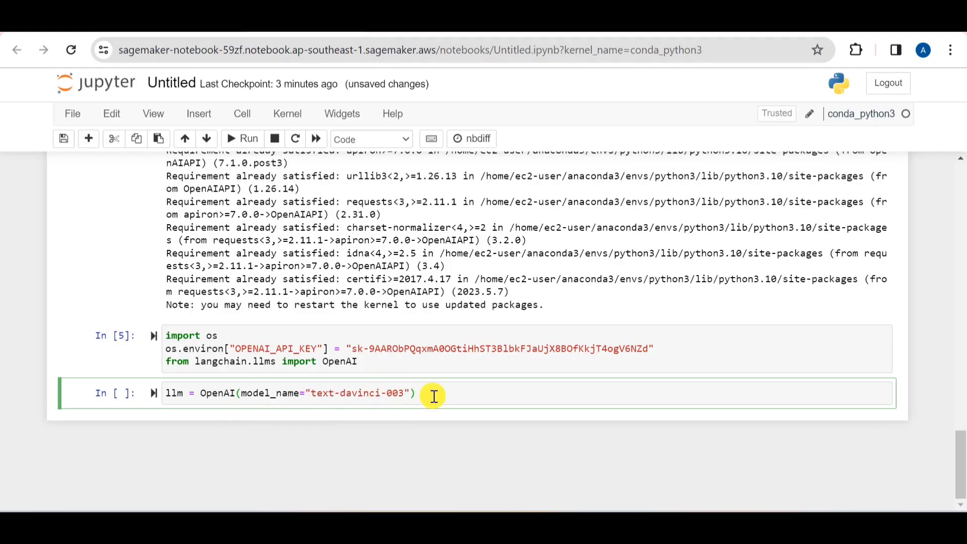
Run the llm cell and copy the query = "Write 2 lines on DevSecOps practices" line from chatbot.py in VS Code to a new line in it
key(alt+Tab)
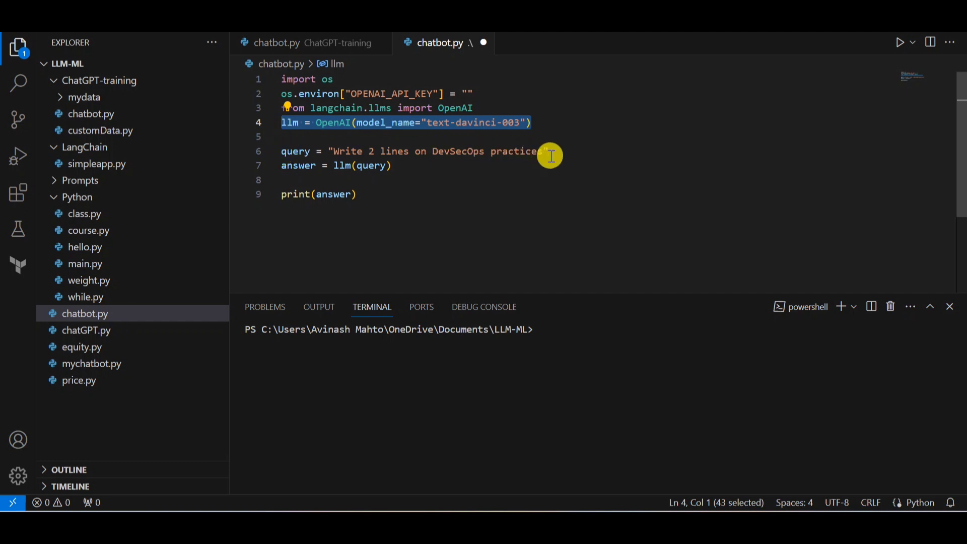
drag(550, 149, 283, 151)
key(ctrl+c)
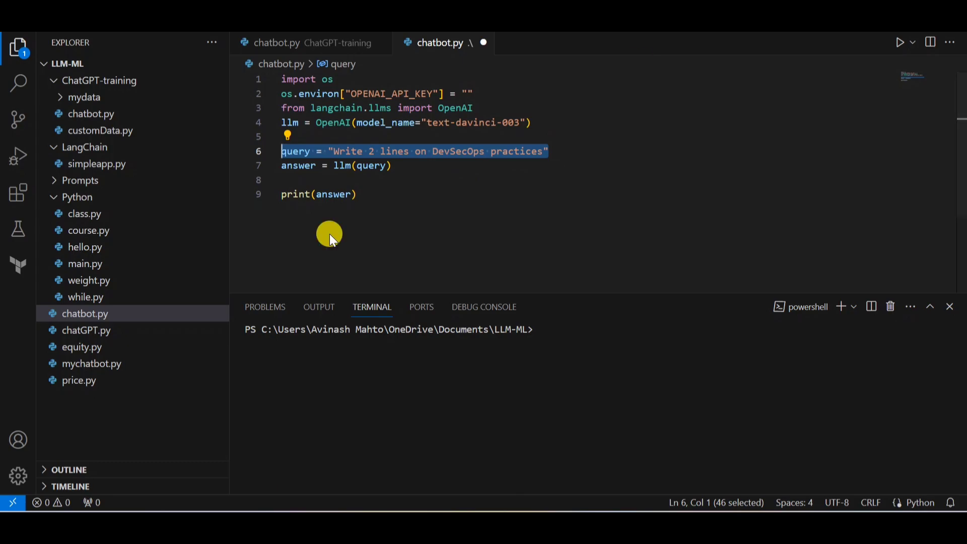
key(alt+Tab)
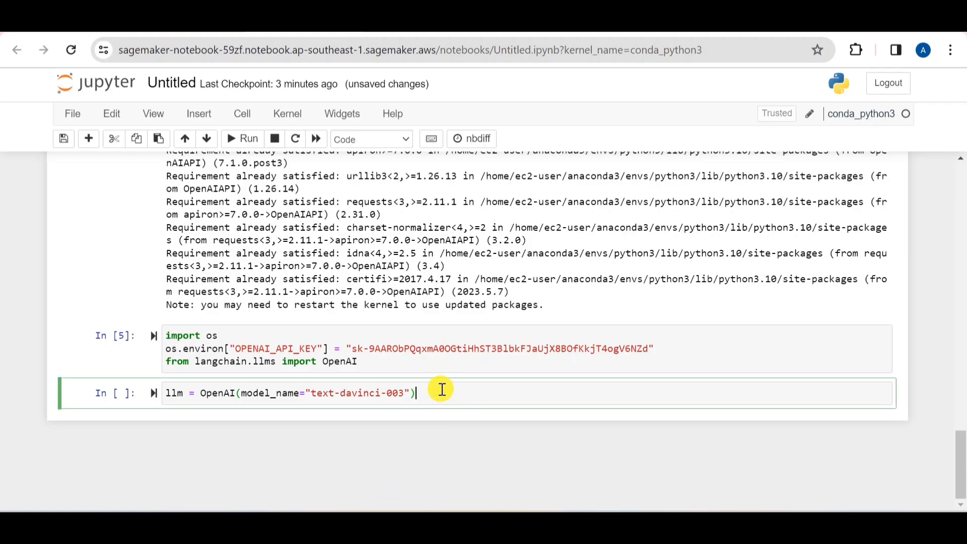
key(shift+Return)
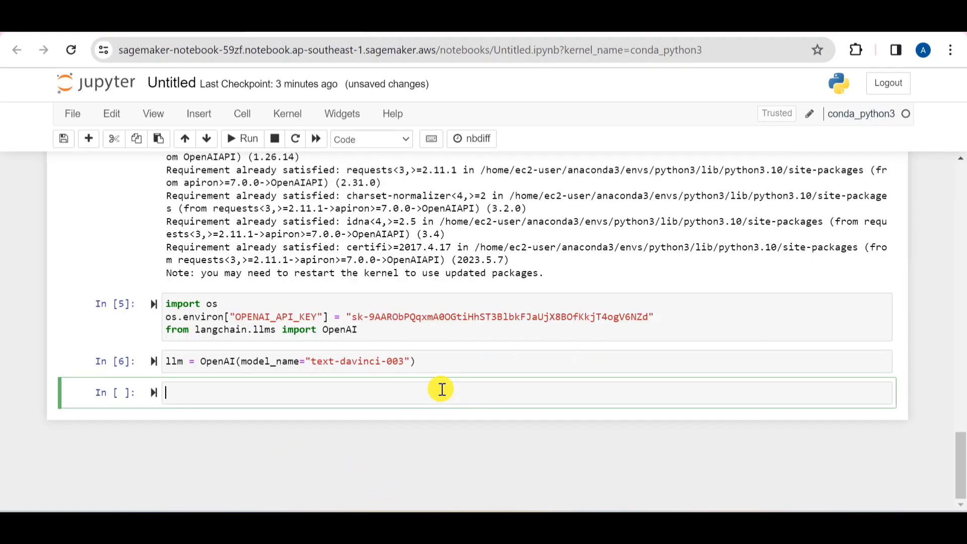
click(435, 357)
key(Return)
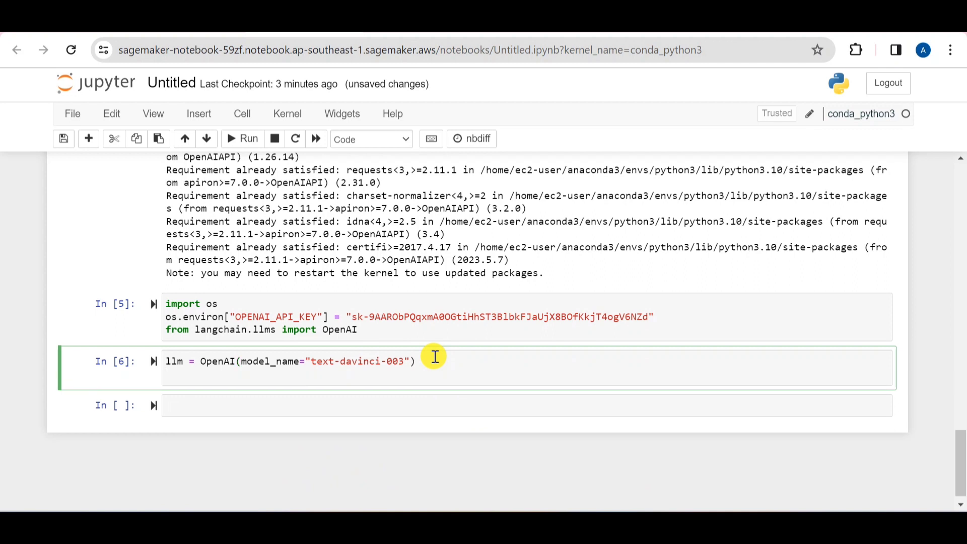
key(ctrl+v)
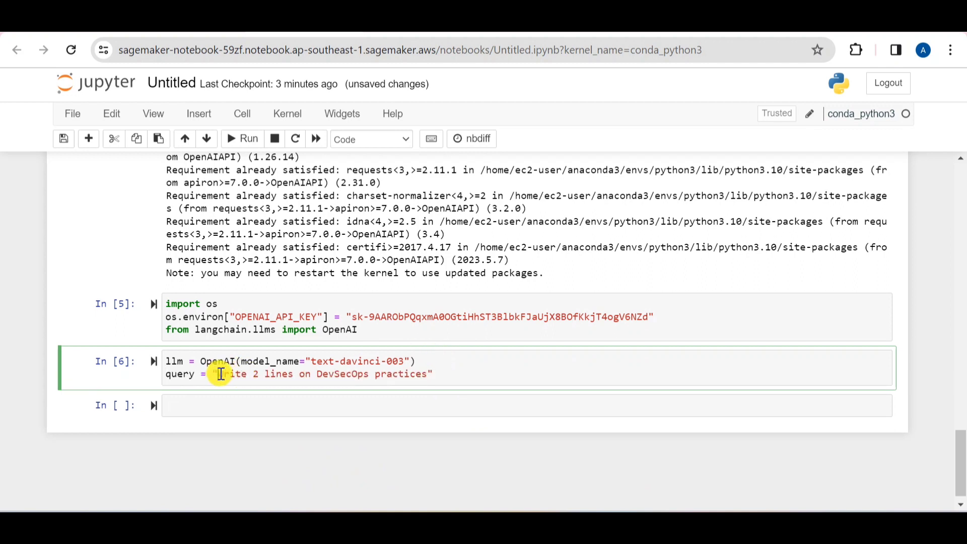
Change the query text in the llm cell to "Brief about Agile framework"
key(Delete)
key(Delete)
key(Delete)
key(Delete)
key(Delete)
key(Delete)
key(Delete)
key(Delete)
key(Delete)
key(Delete)
key(Delete)
key(Delete)
key(Delete)
key(Delete)
key(Delete)
key(Delete)
key(Delete)
key(Delete)
key(Delete)
key(Delete)
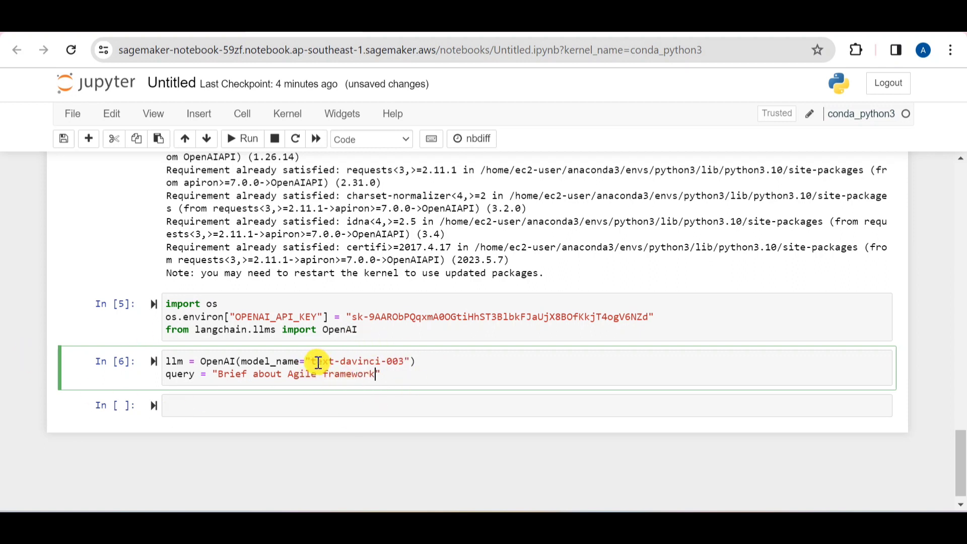
drag(311, 361, 397, 361)
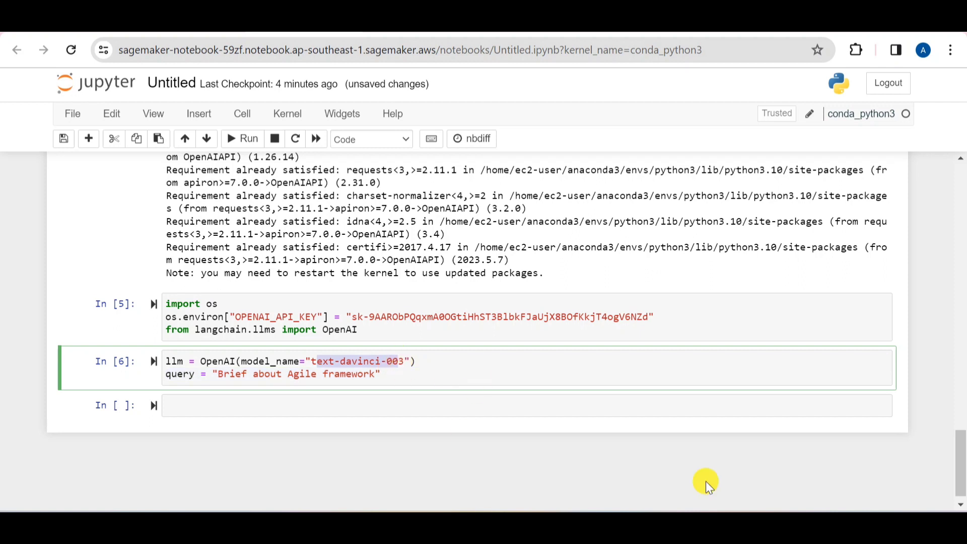
Add the lines answer = llm(query) and print(answer) below the query line and run the cell
click(401, 376)
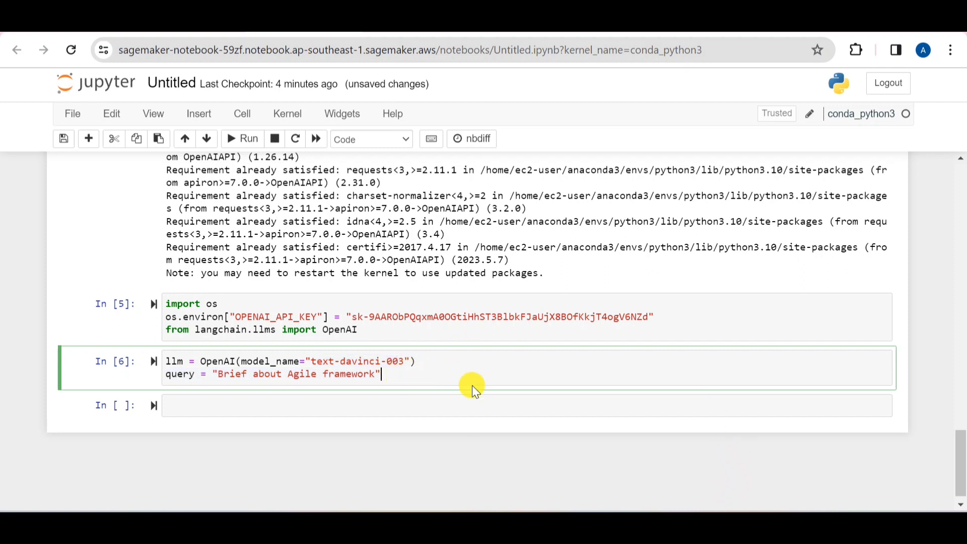
key(Return)
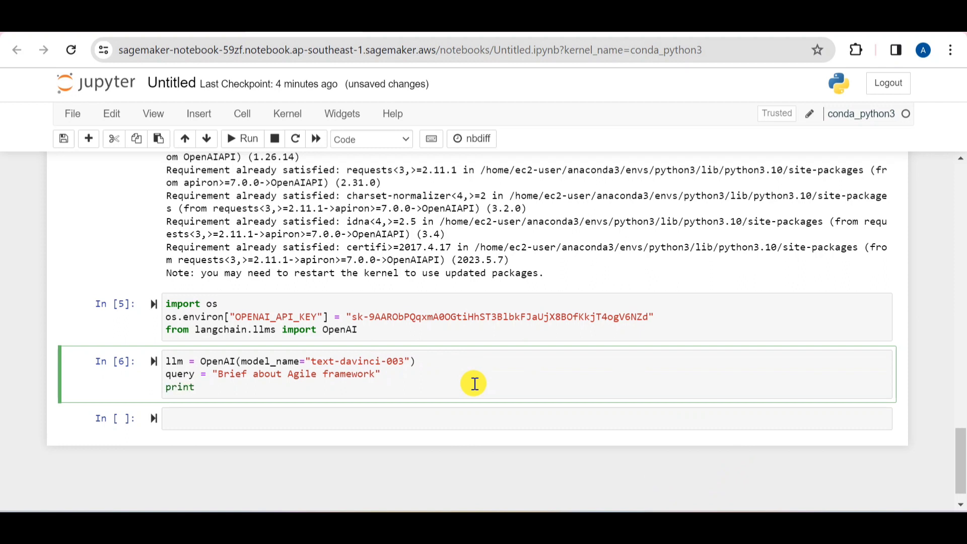
key(BackSpace)
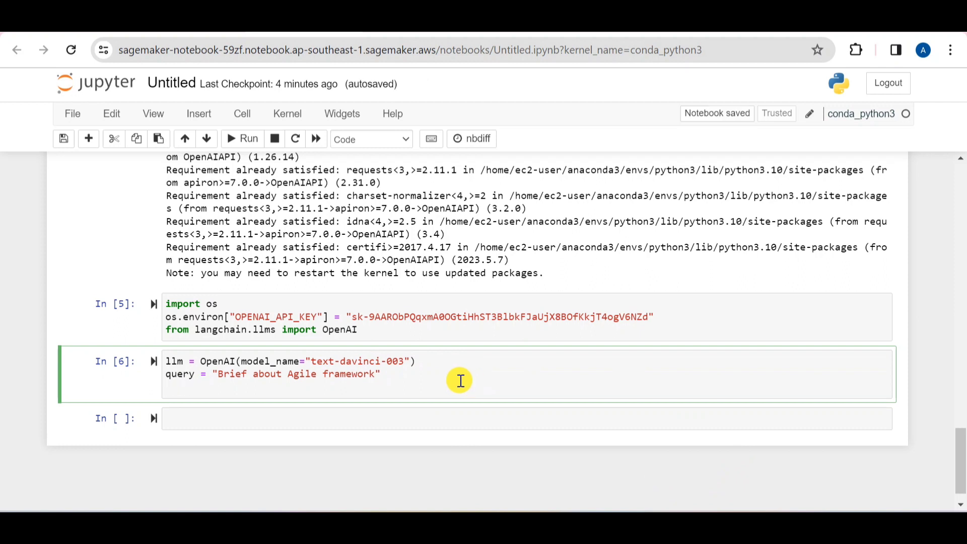
text(answer = llm(query)
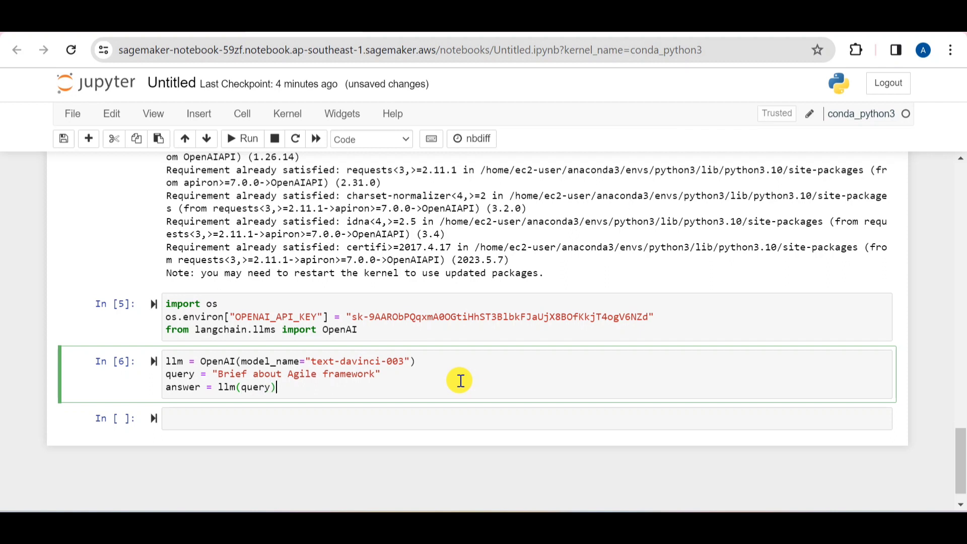
key(Return)
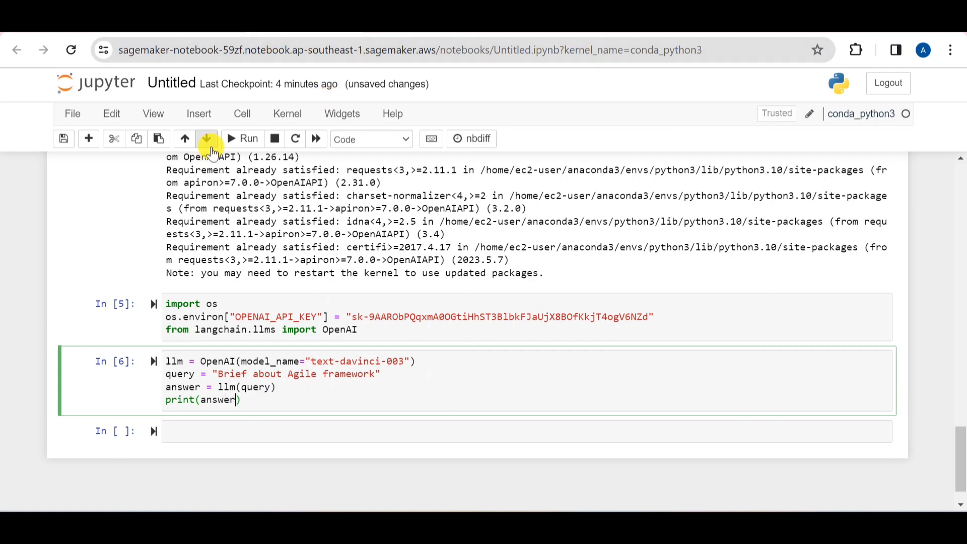
click(237, 142)
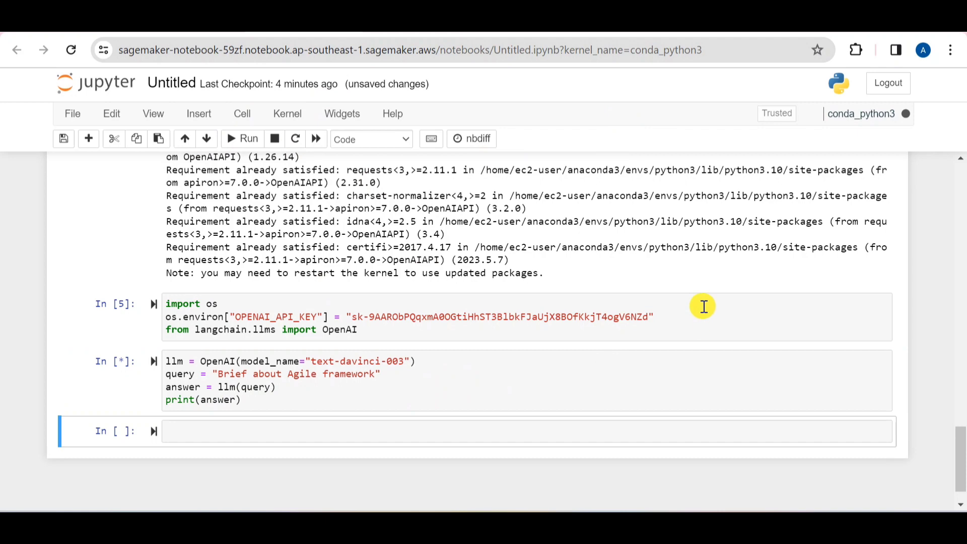
Examine the answer printed below the cell and the model name that the code passes to OpenAI
scroll(697, 305, down, 3)
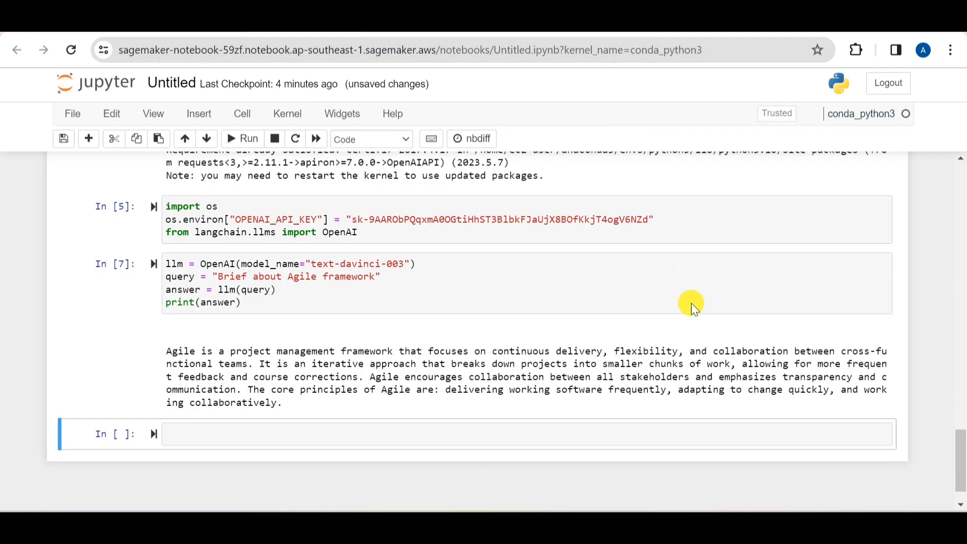
drag(288, 368, 174, 312)
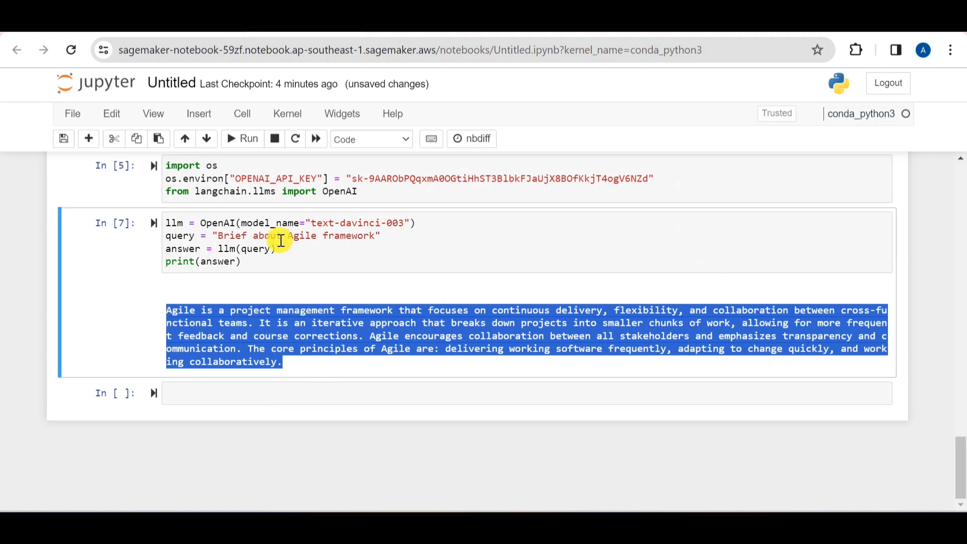
drag(310, 222, 403, 223)
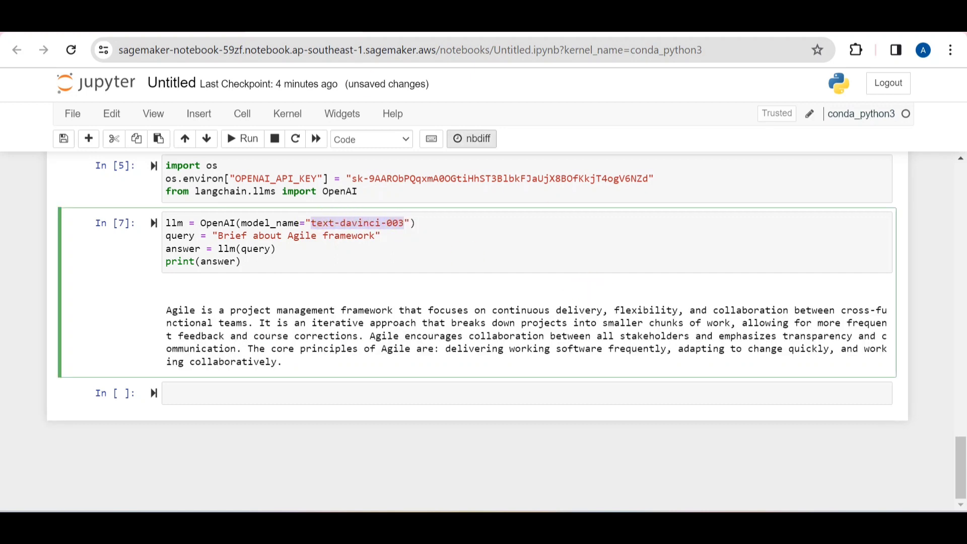
Switch to the SageMaker console, open the details of the sagemaker-notebook instance and stop it
key(ctrl+shift+Tab)
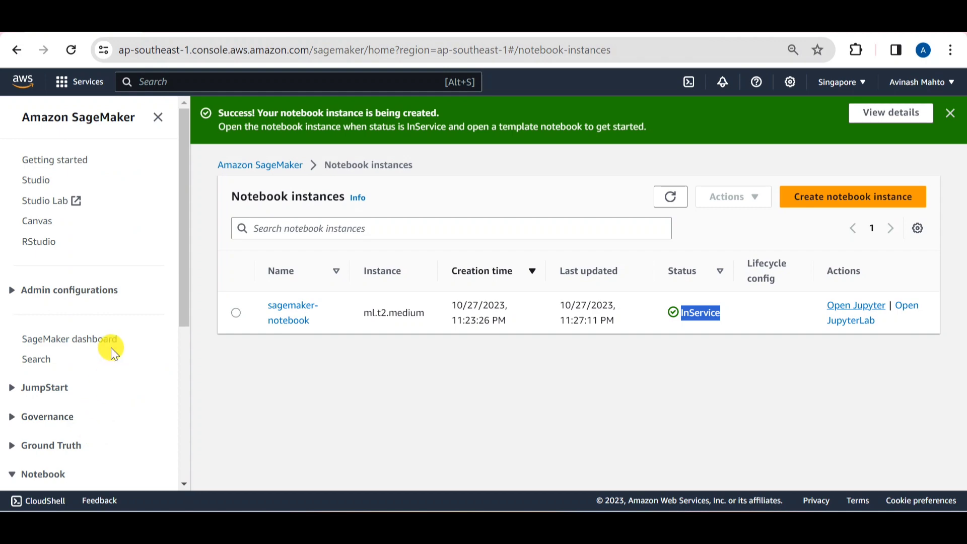
scroll(115, 352, down, 1)
scroll(115, 355, down, 4)
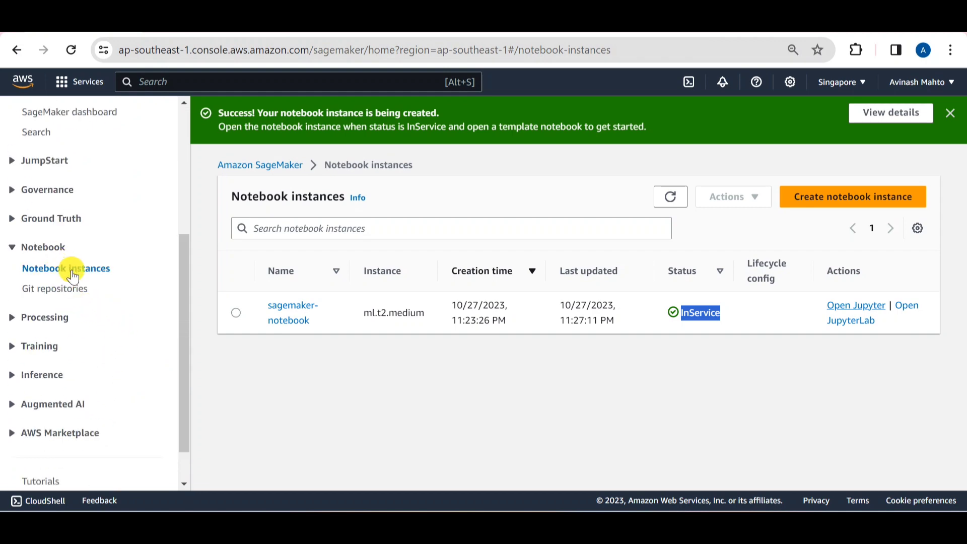
click(194, 25)
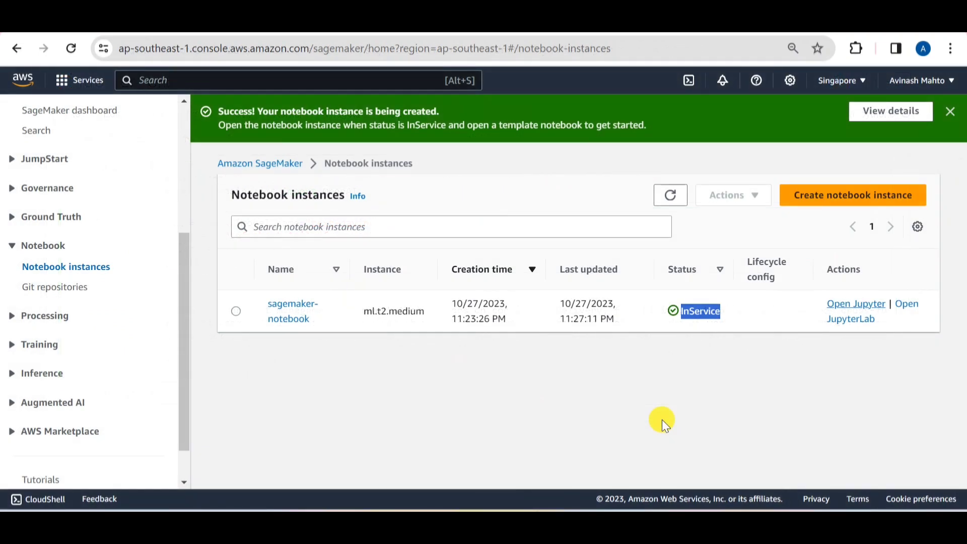
click(297, 307)
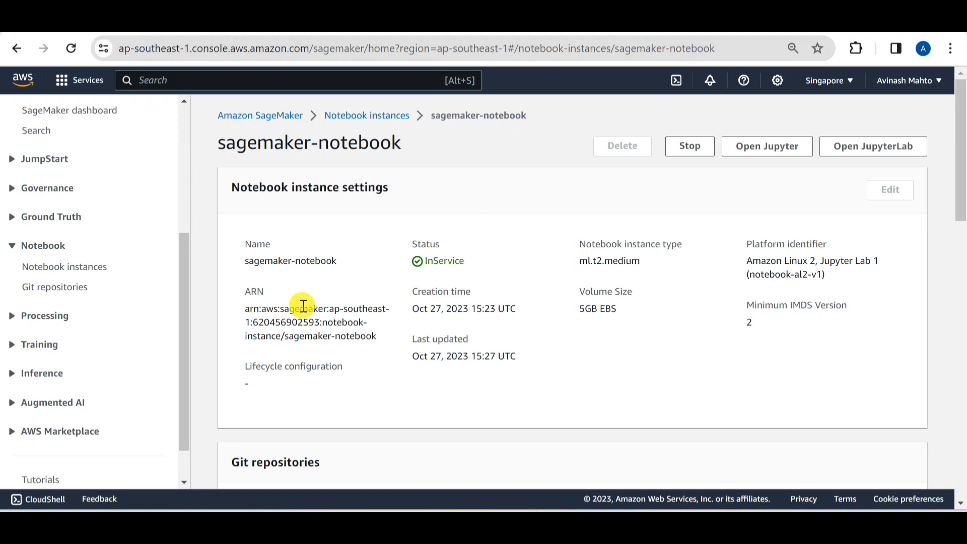
click(691, 148)
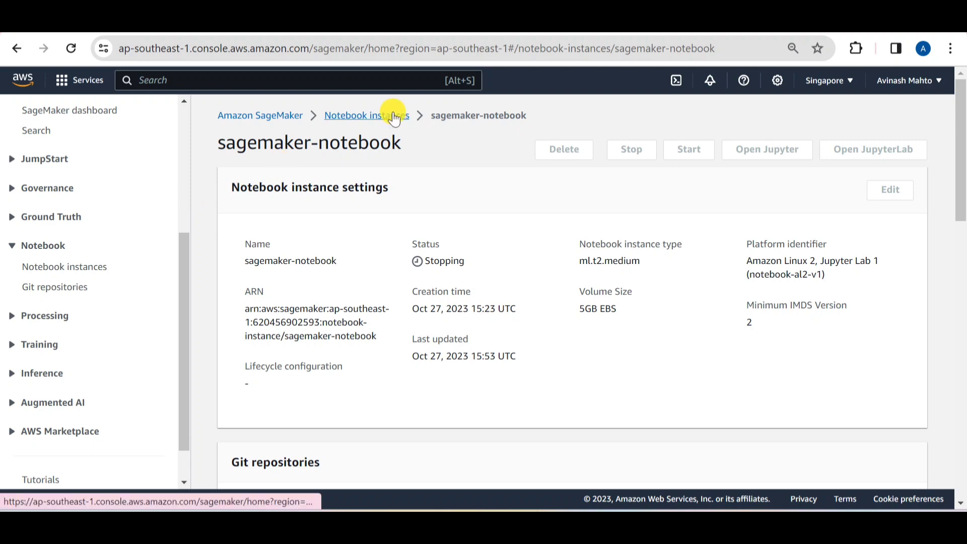
Return to the notebook instances list, select sagemaker-notebook and check whether the Delete action is available for it
click(402, 117)
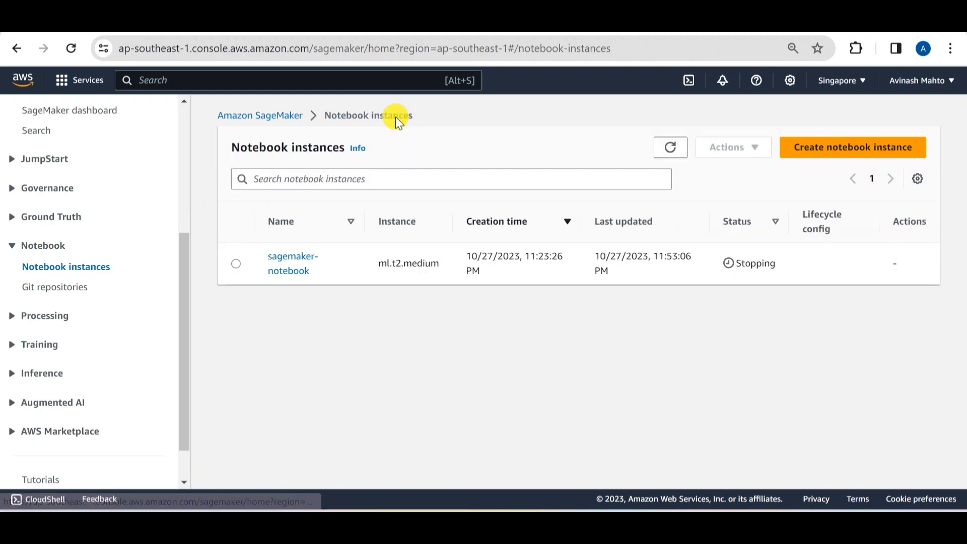
click(234, 260)
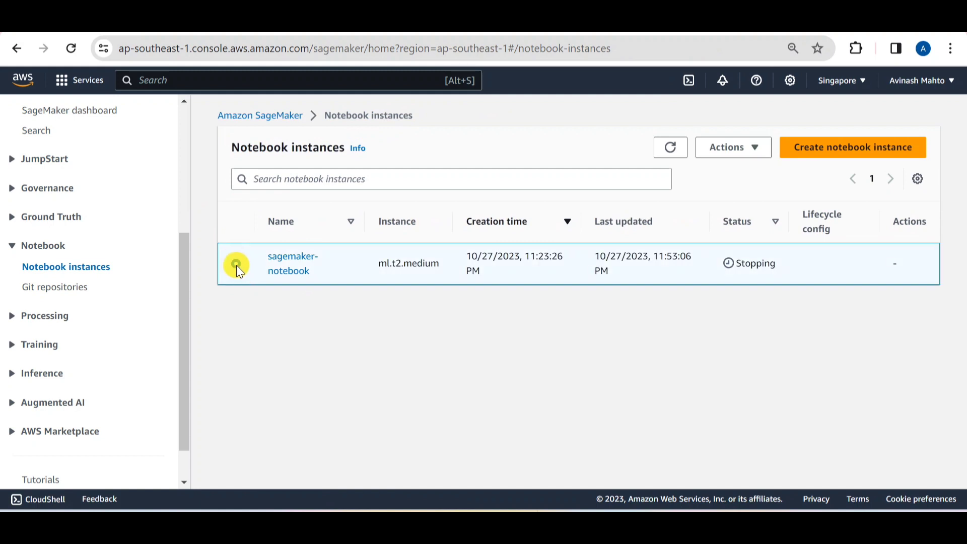
drag(783, 260, 728, 259)
click(752, 151)
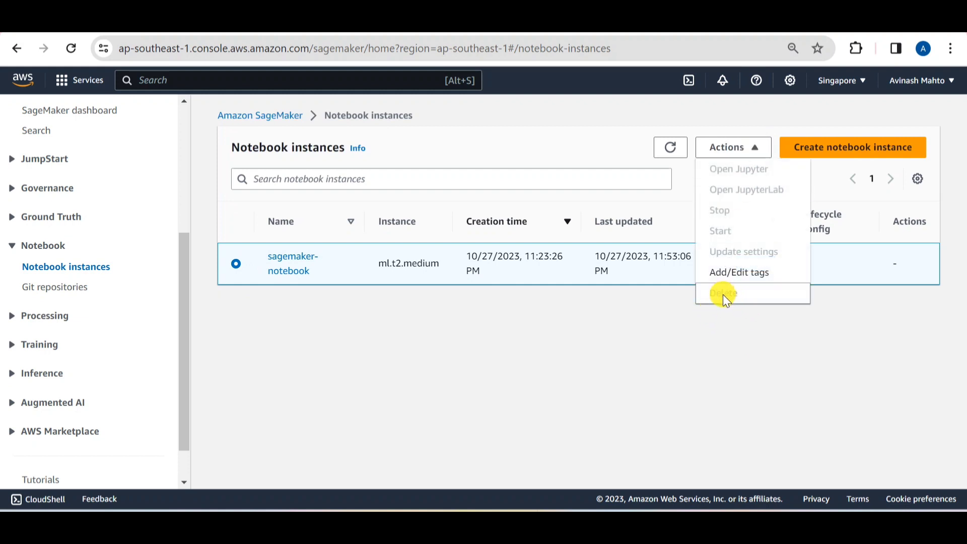
click(539, 365)
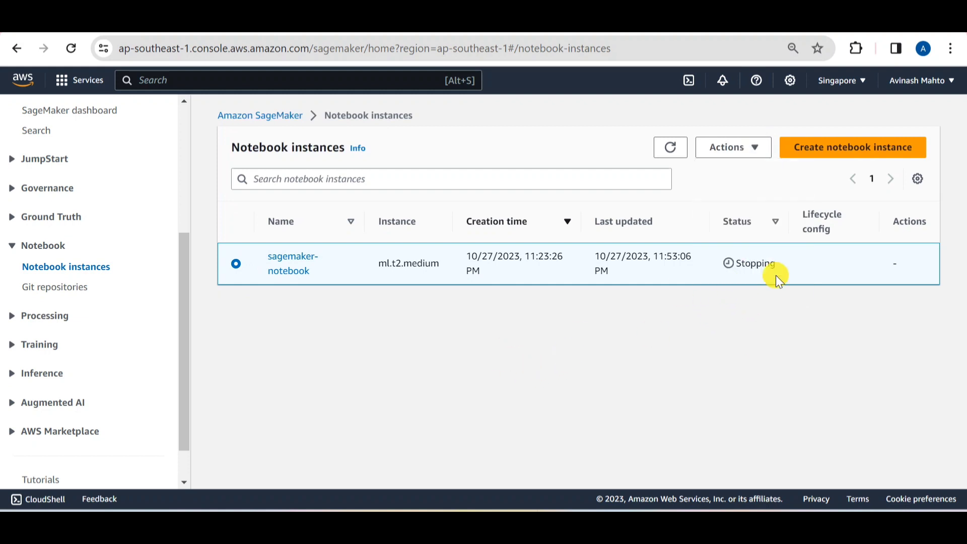
click(746, 145)
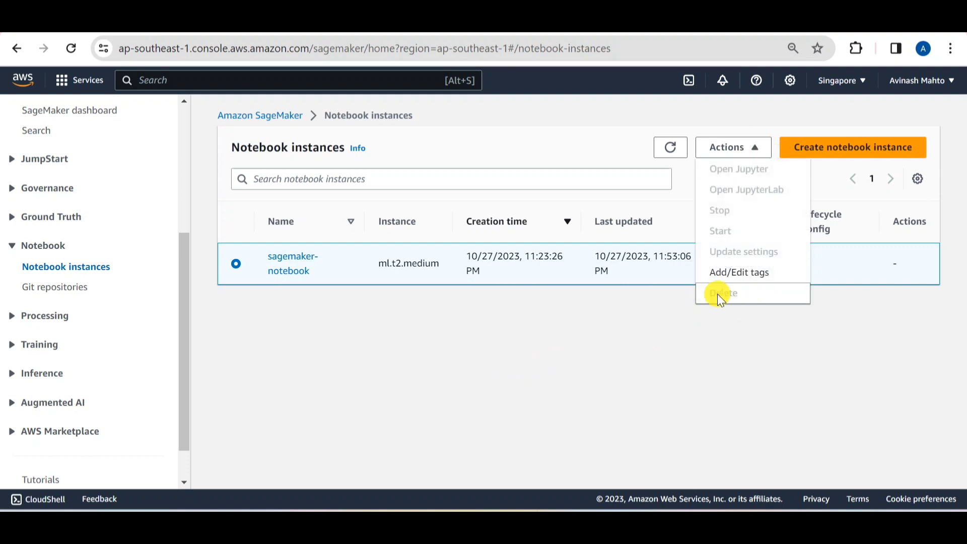